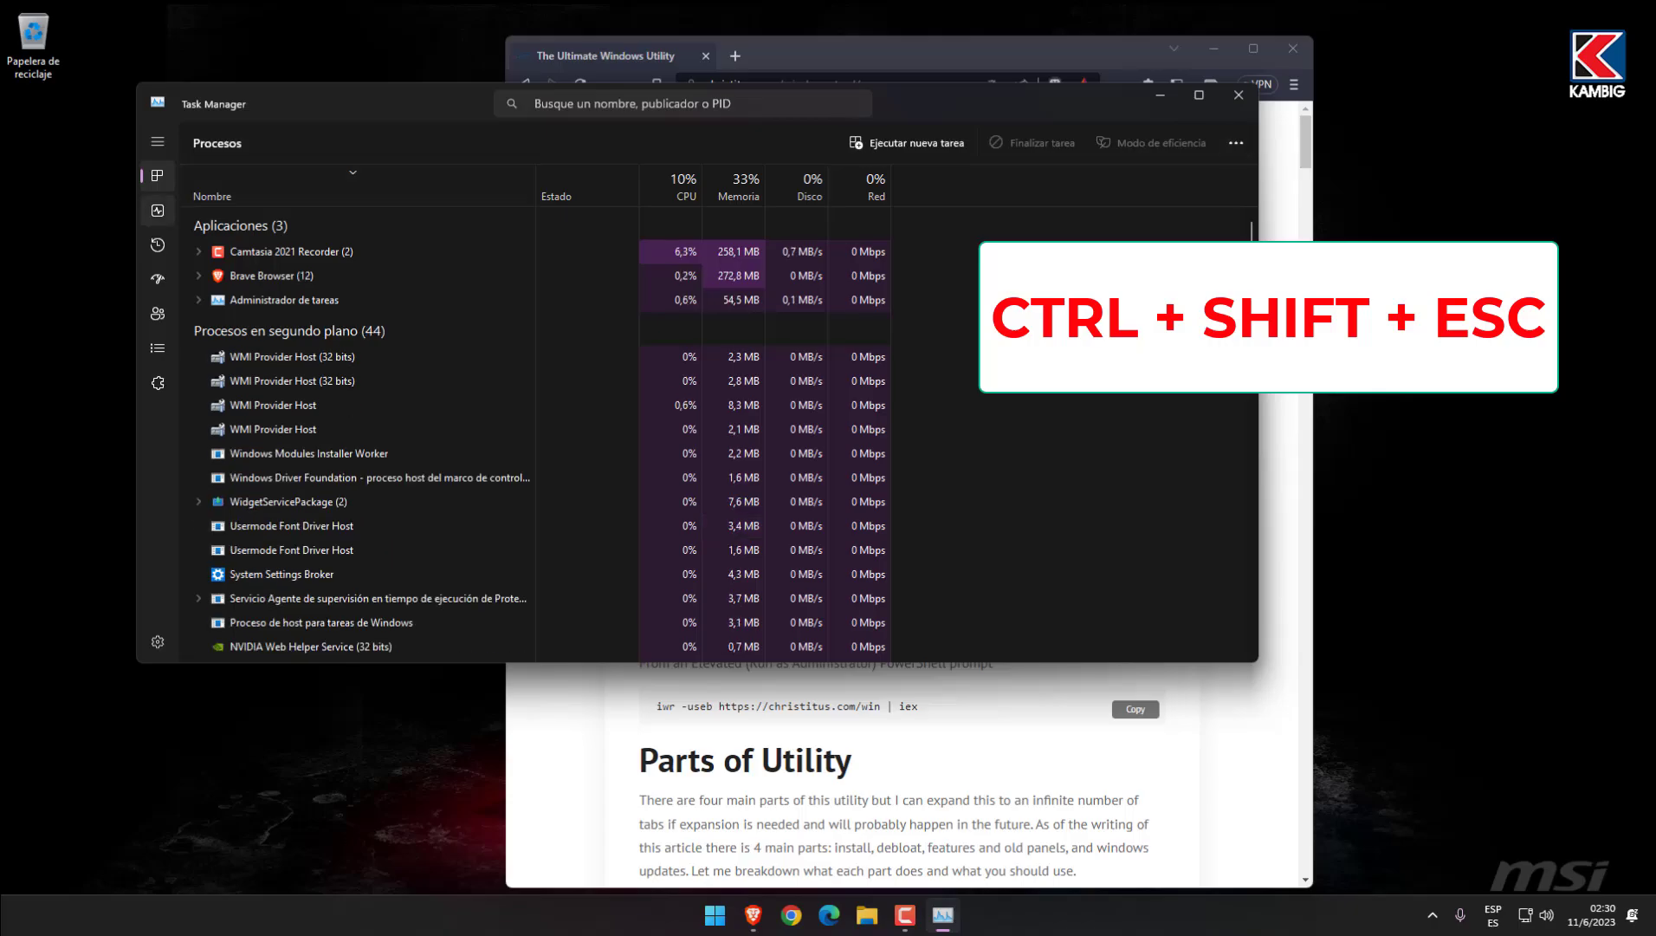
- Check the CPU performance view in Task Manager and close it
{"action": "left_click", "coordinate": [158, 211]}
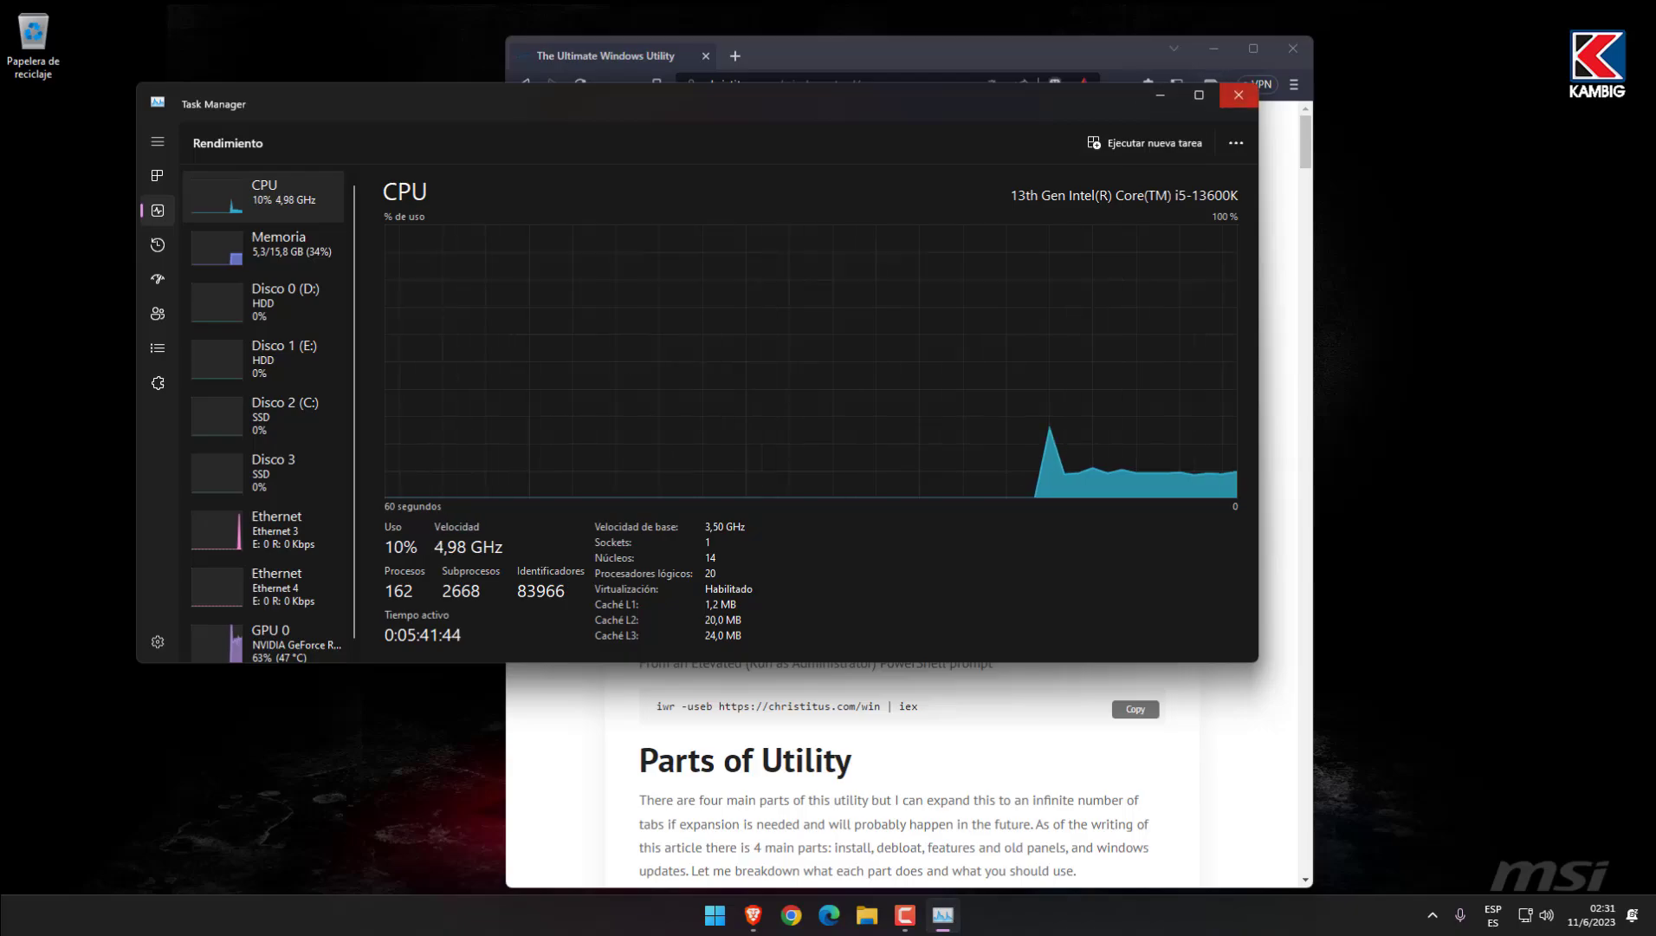
{"action": "left_click", "coordinate": [1239, 95]}
- Find Windows PowerShell through the system search and open it as administrator
{"action": "key", "text": "super"}
{"action": "type", "text": "powers"}
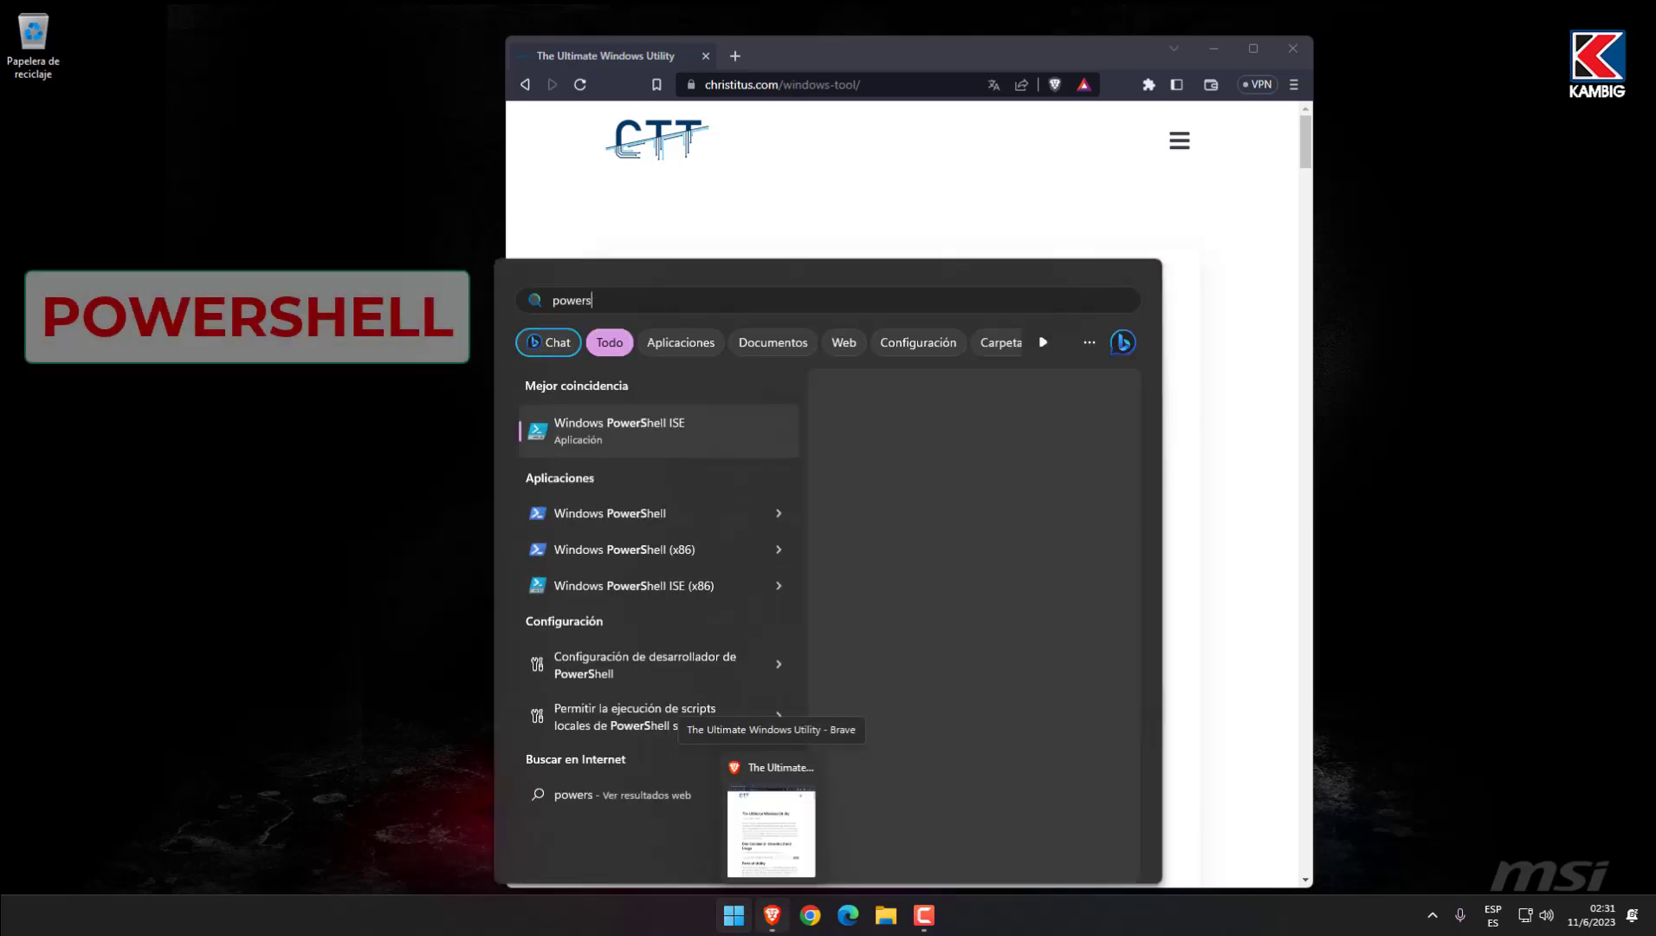
{"action": "type", "text": "hell"}
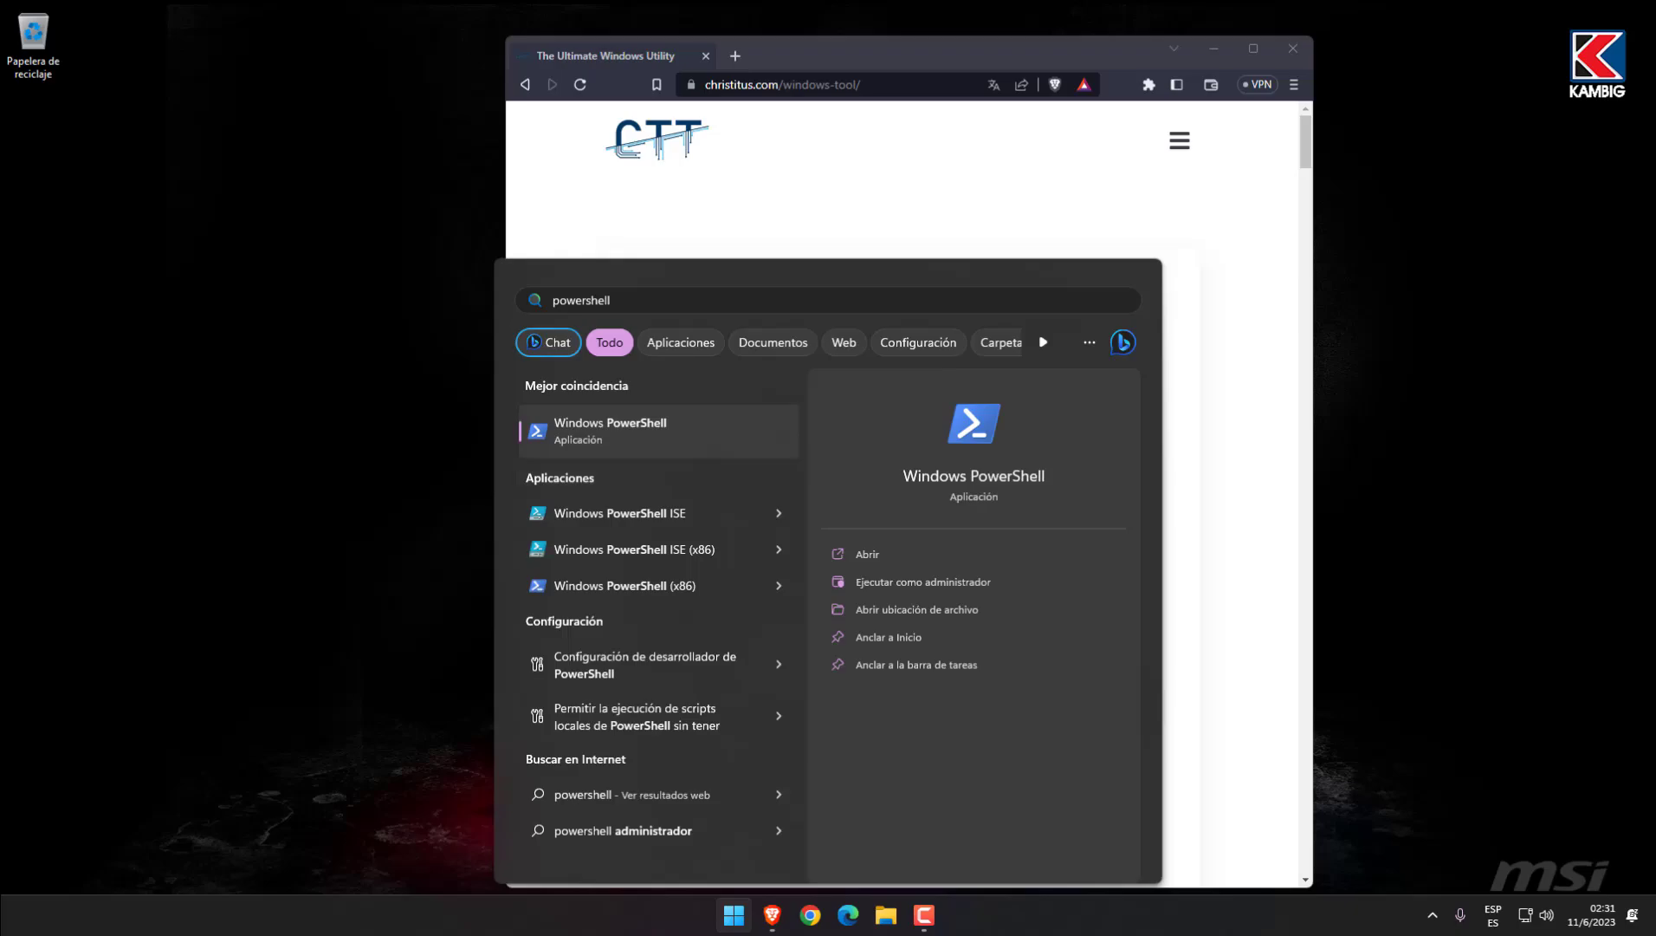
{"action": "right_click", "coordinate": [598, 432]}
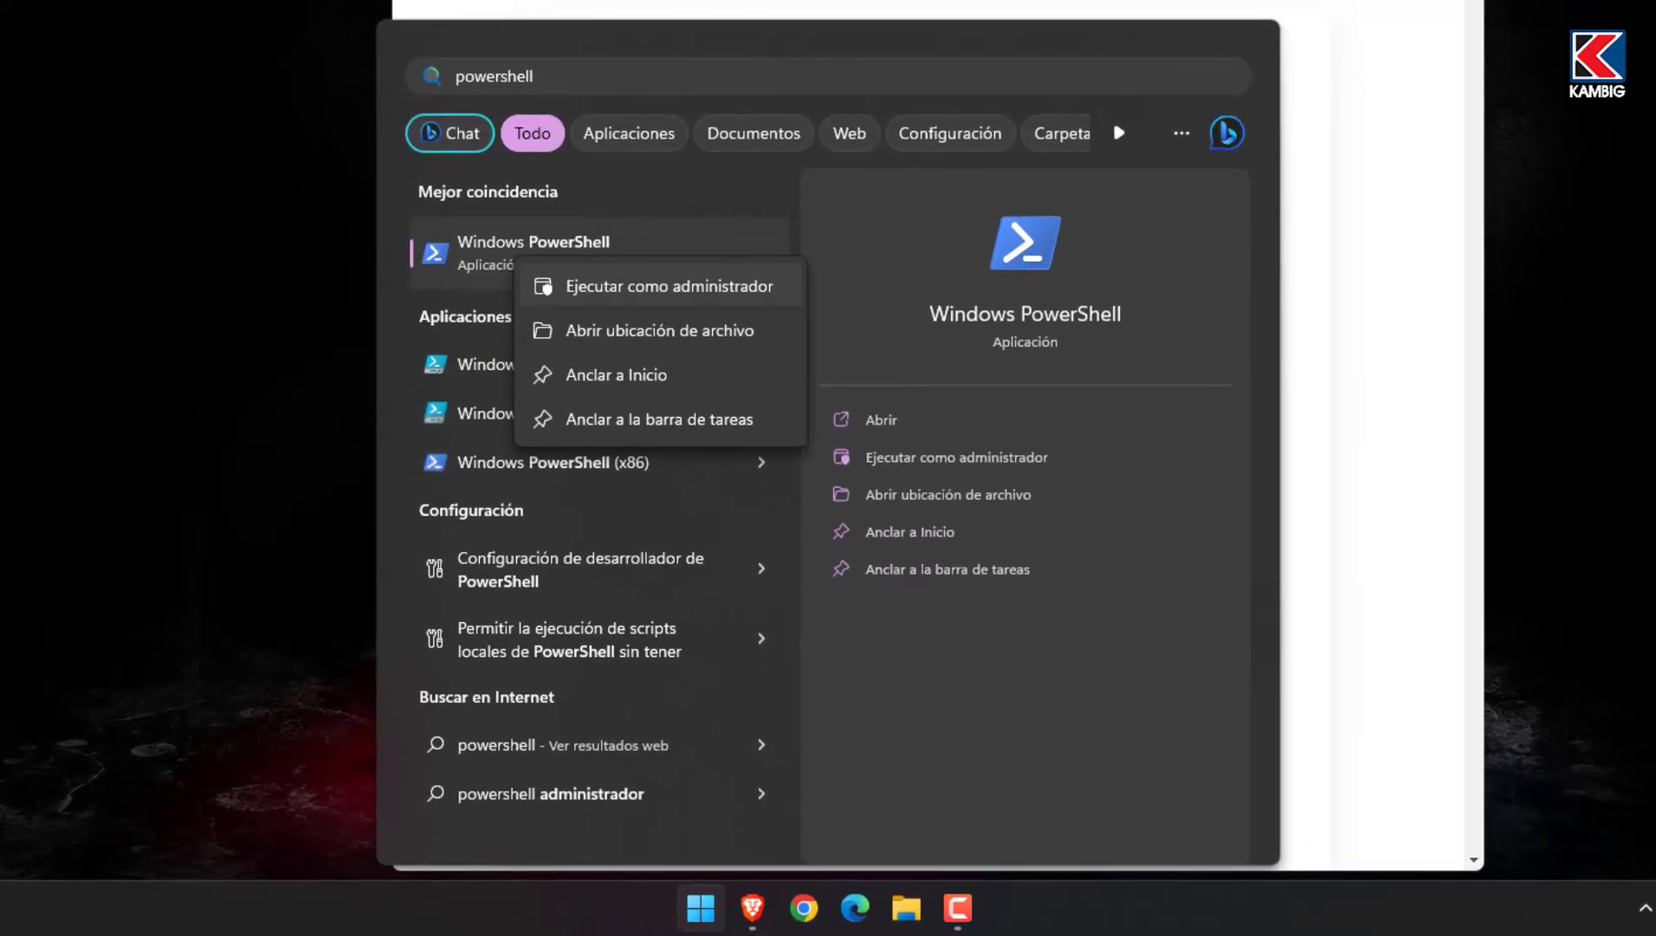
{"action": "left_click", "coordinate": [660, 289]}
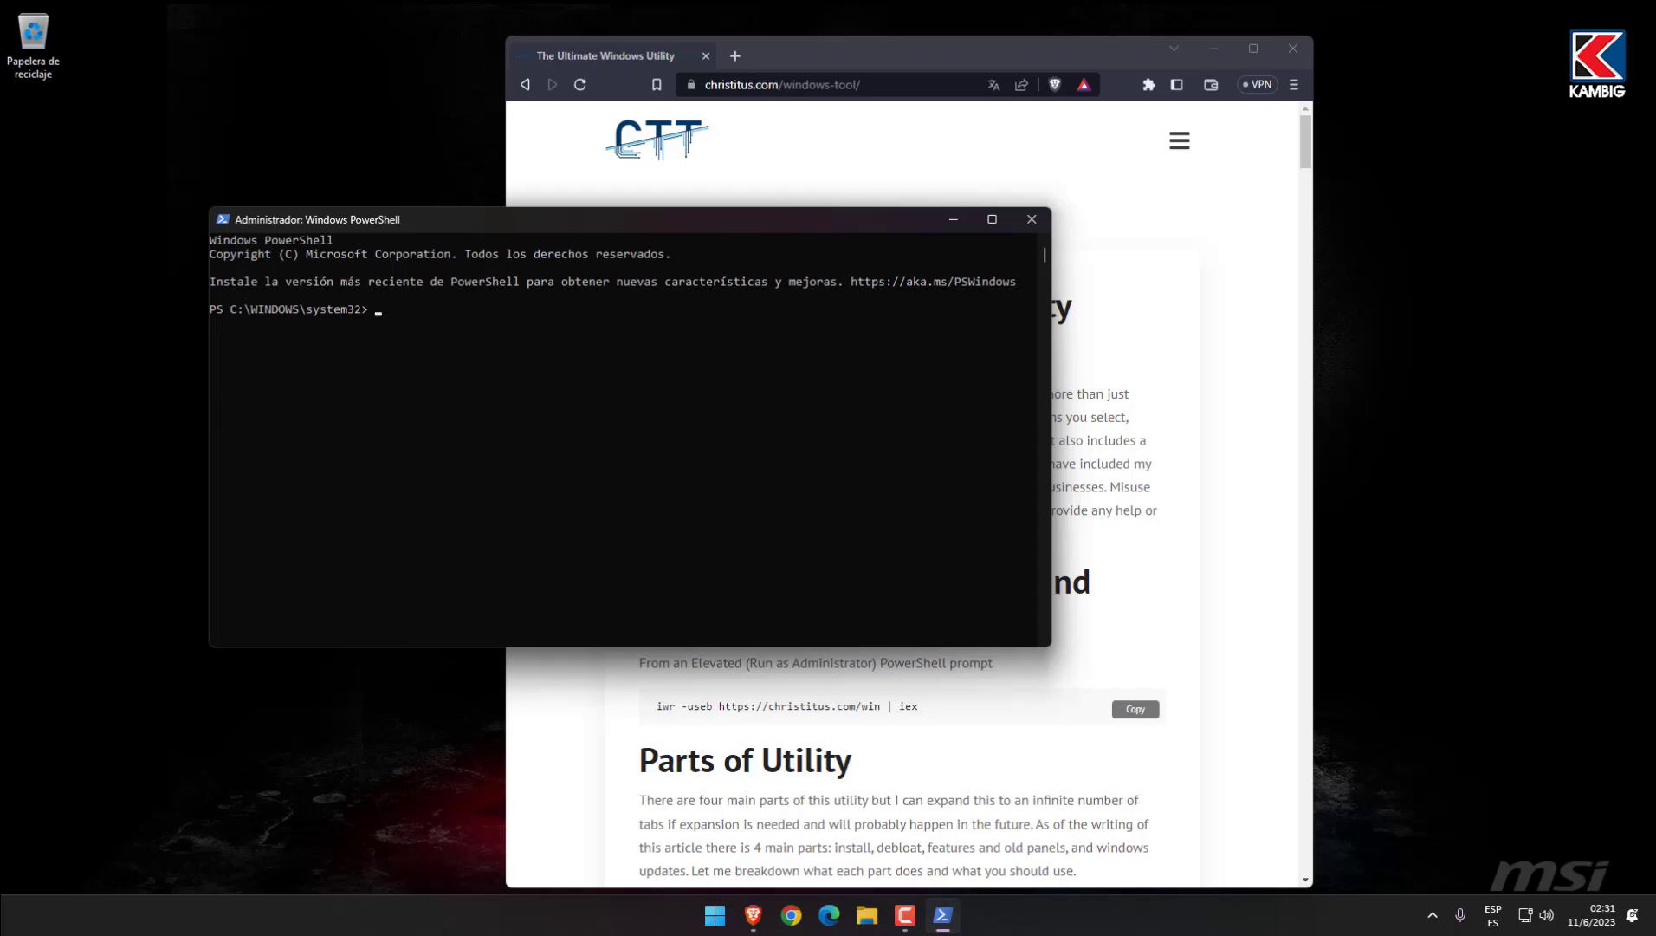
{"action": "key", "text": "alt+Tab"}
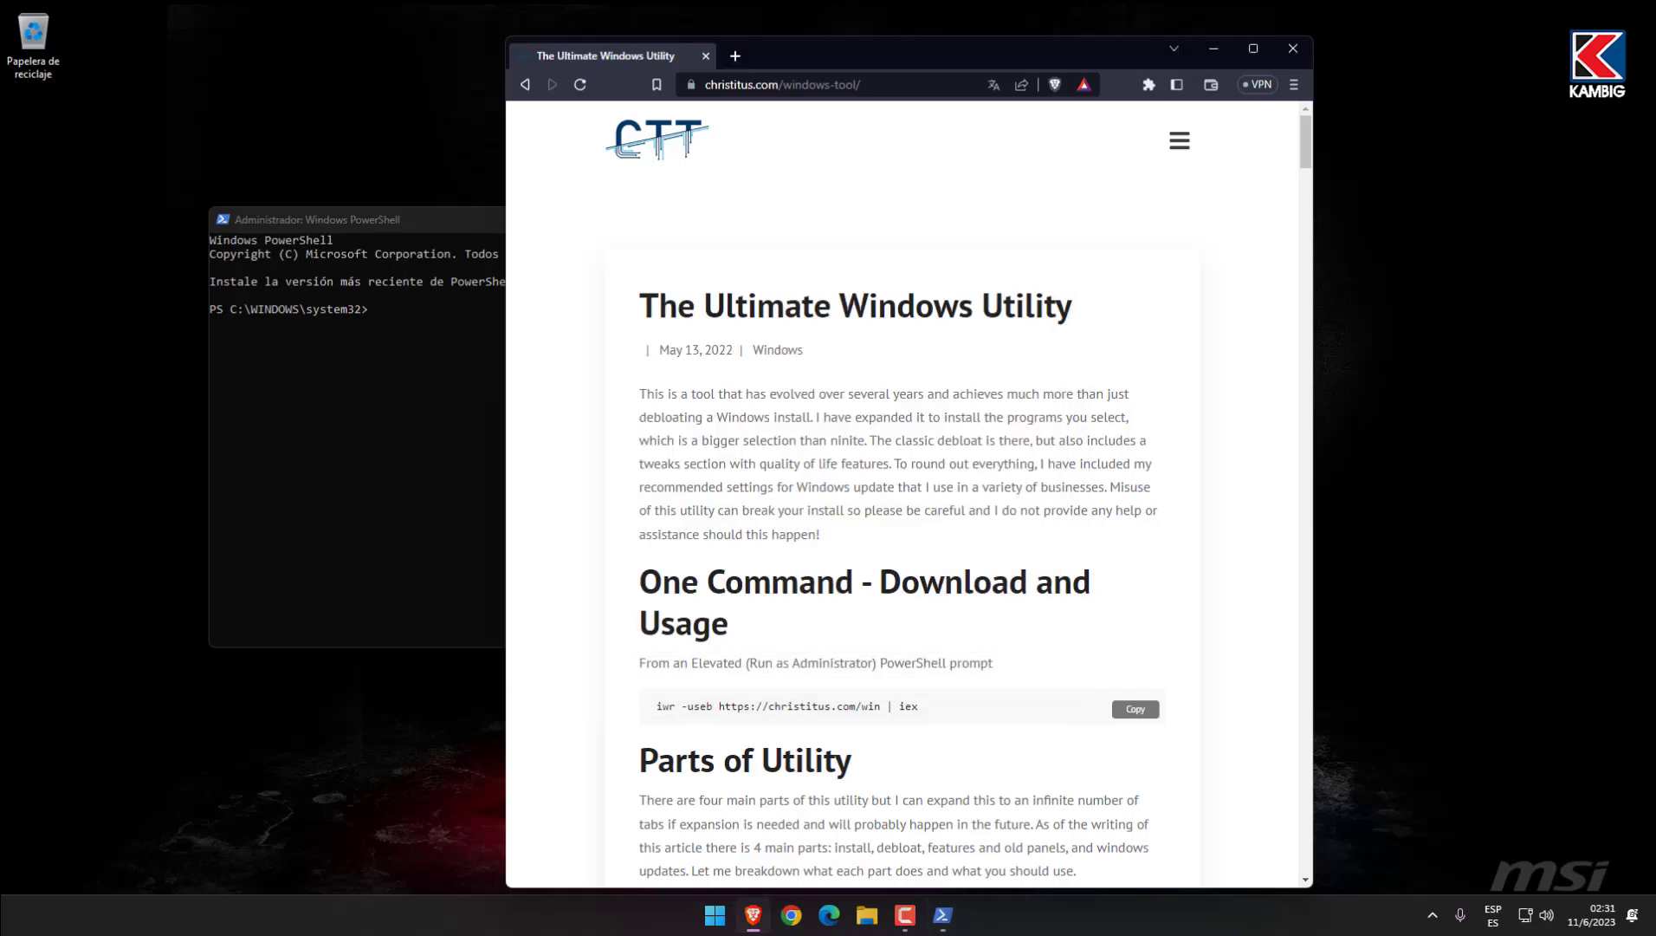
{"action": "left_click", "coordinate": [1136, 710]}
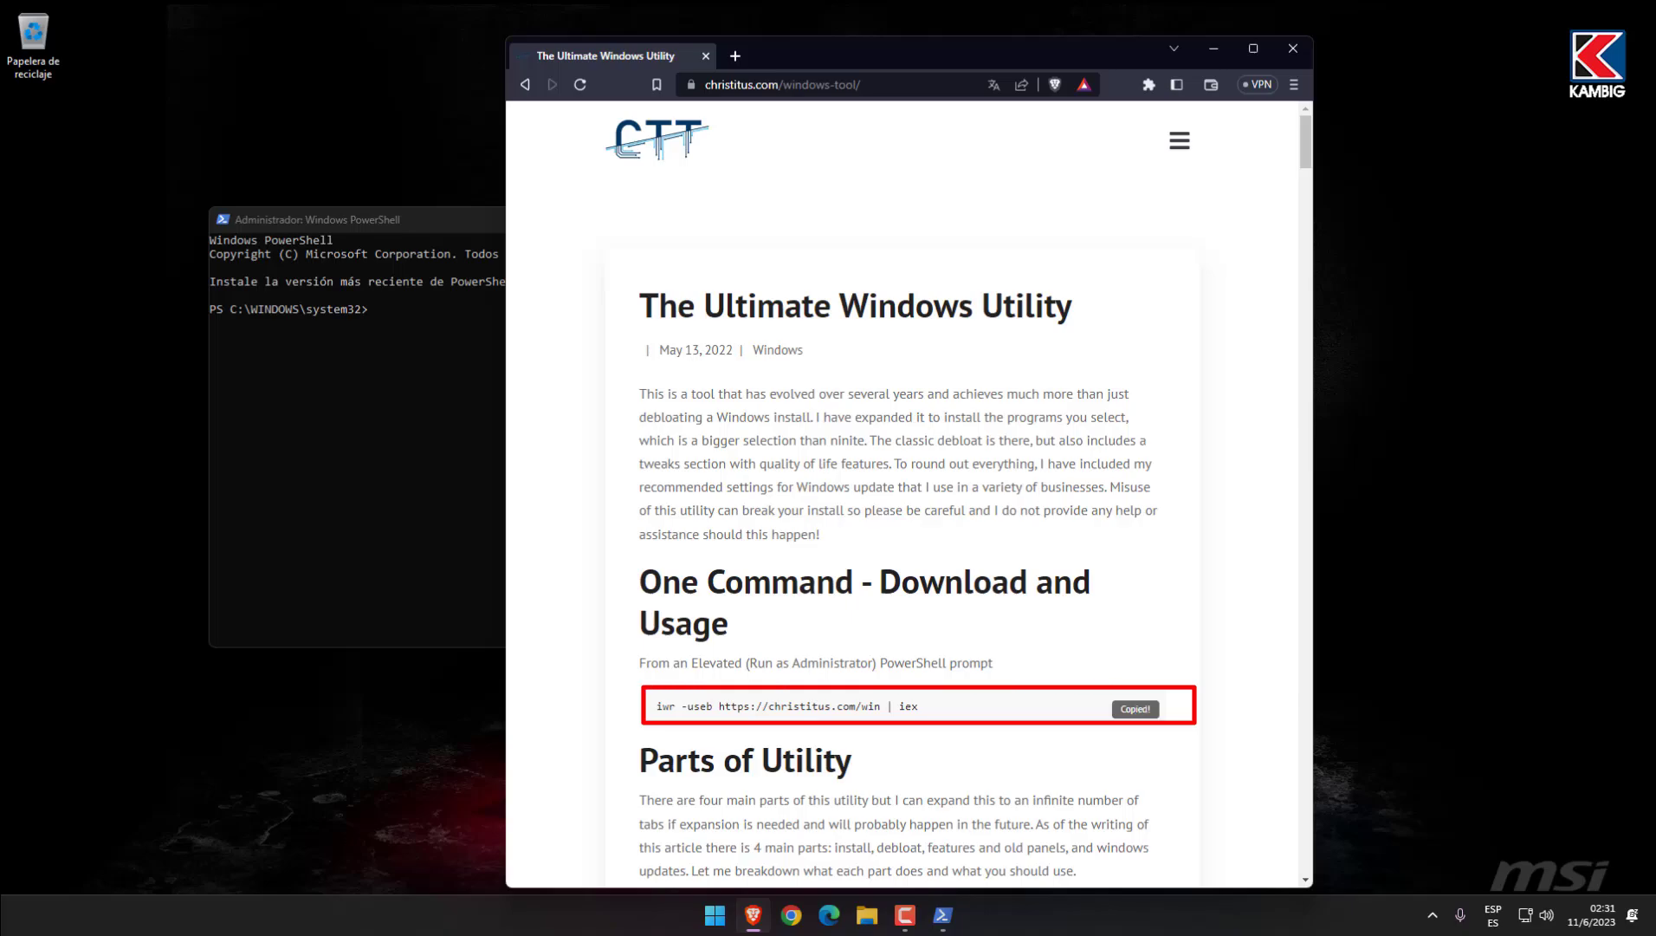
{"action": "key", "text": "alt+Tab"}
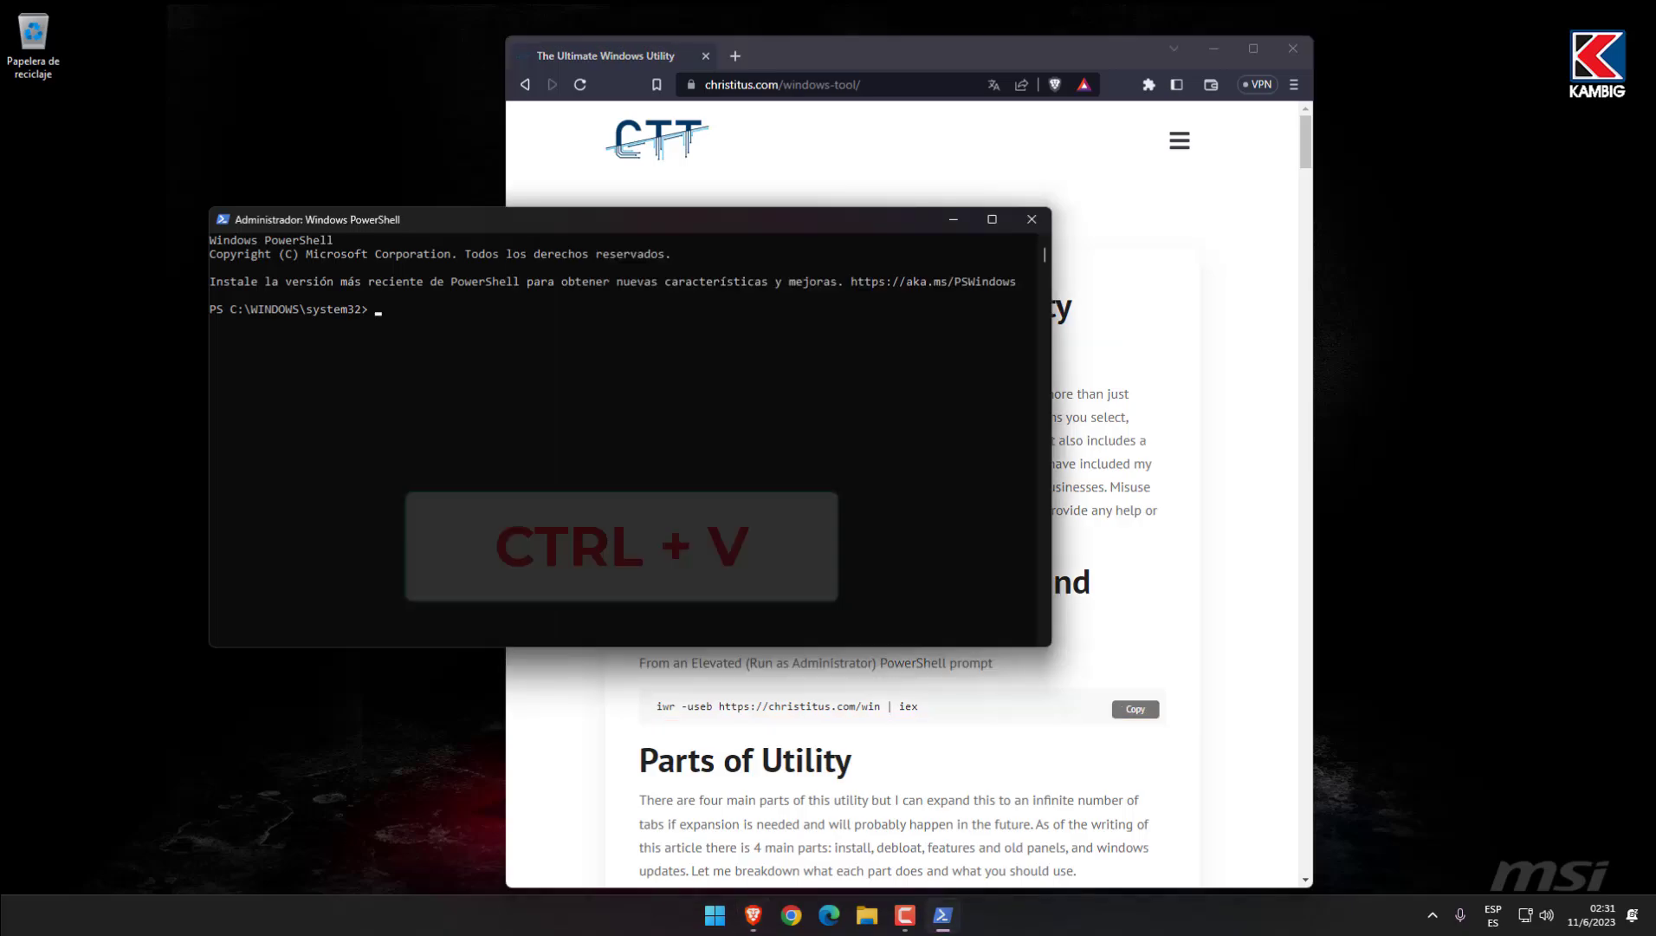
{"action": "key", "text": "ctrl+v"}
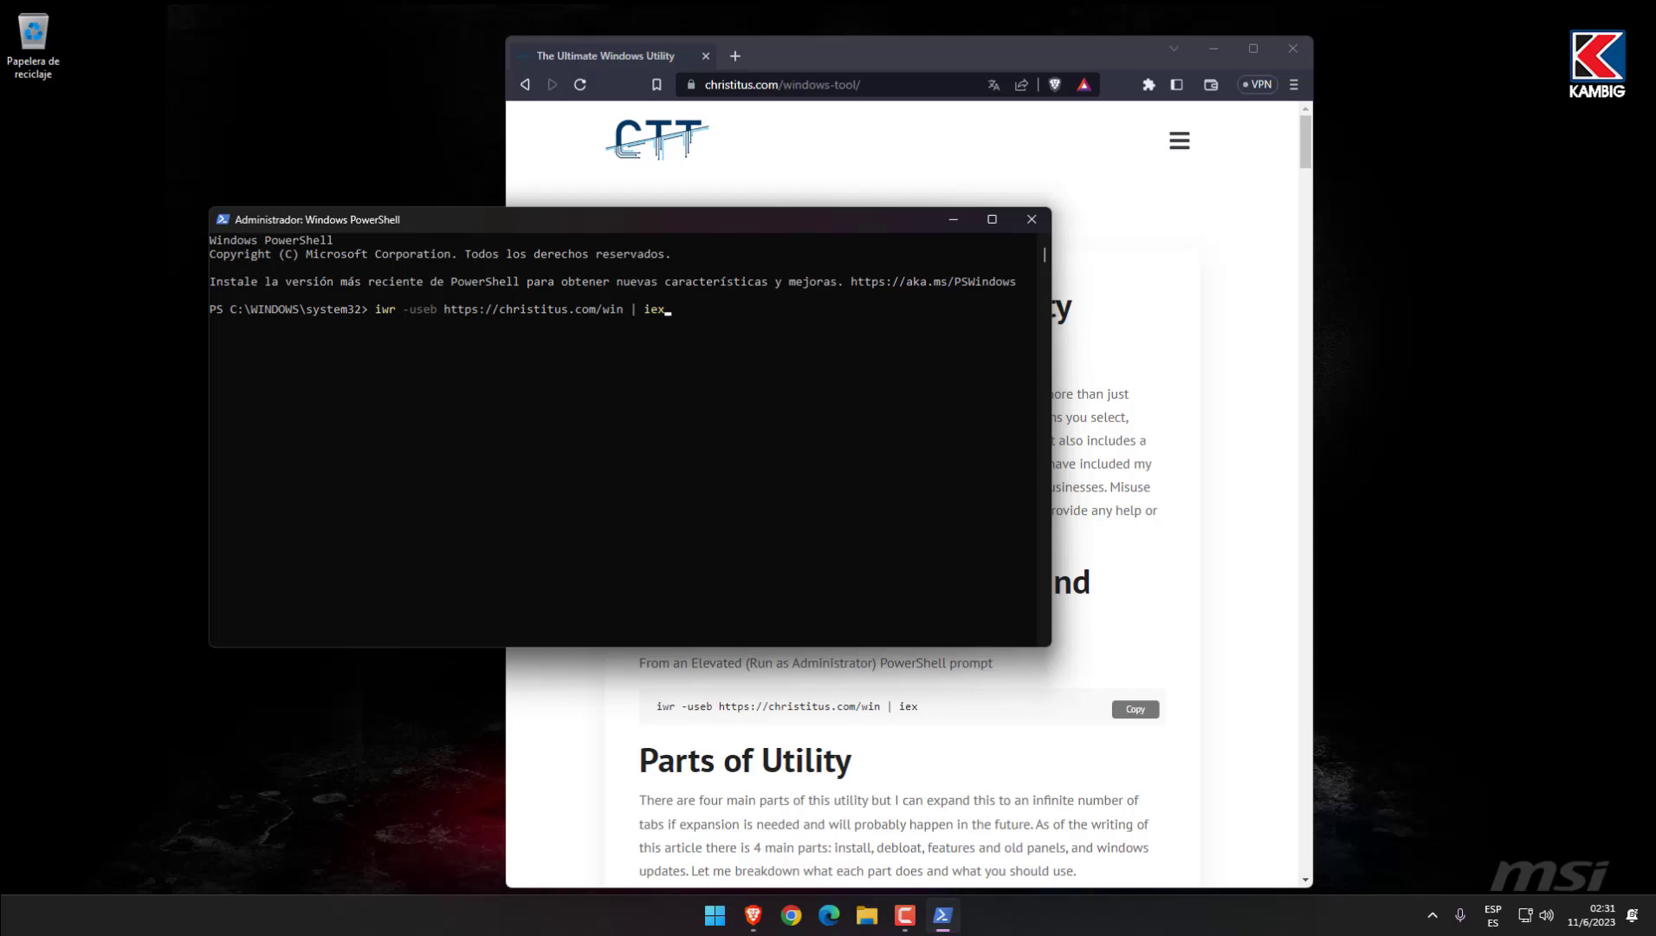
{"action": "key", "text": "Return"}
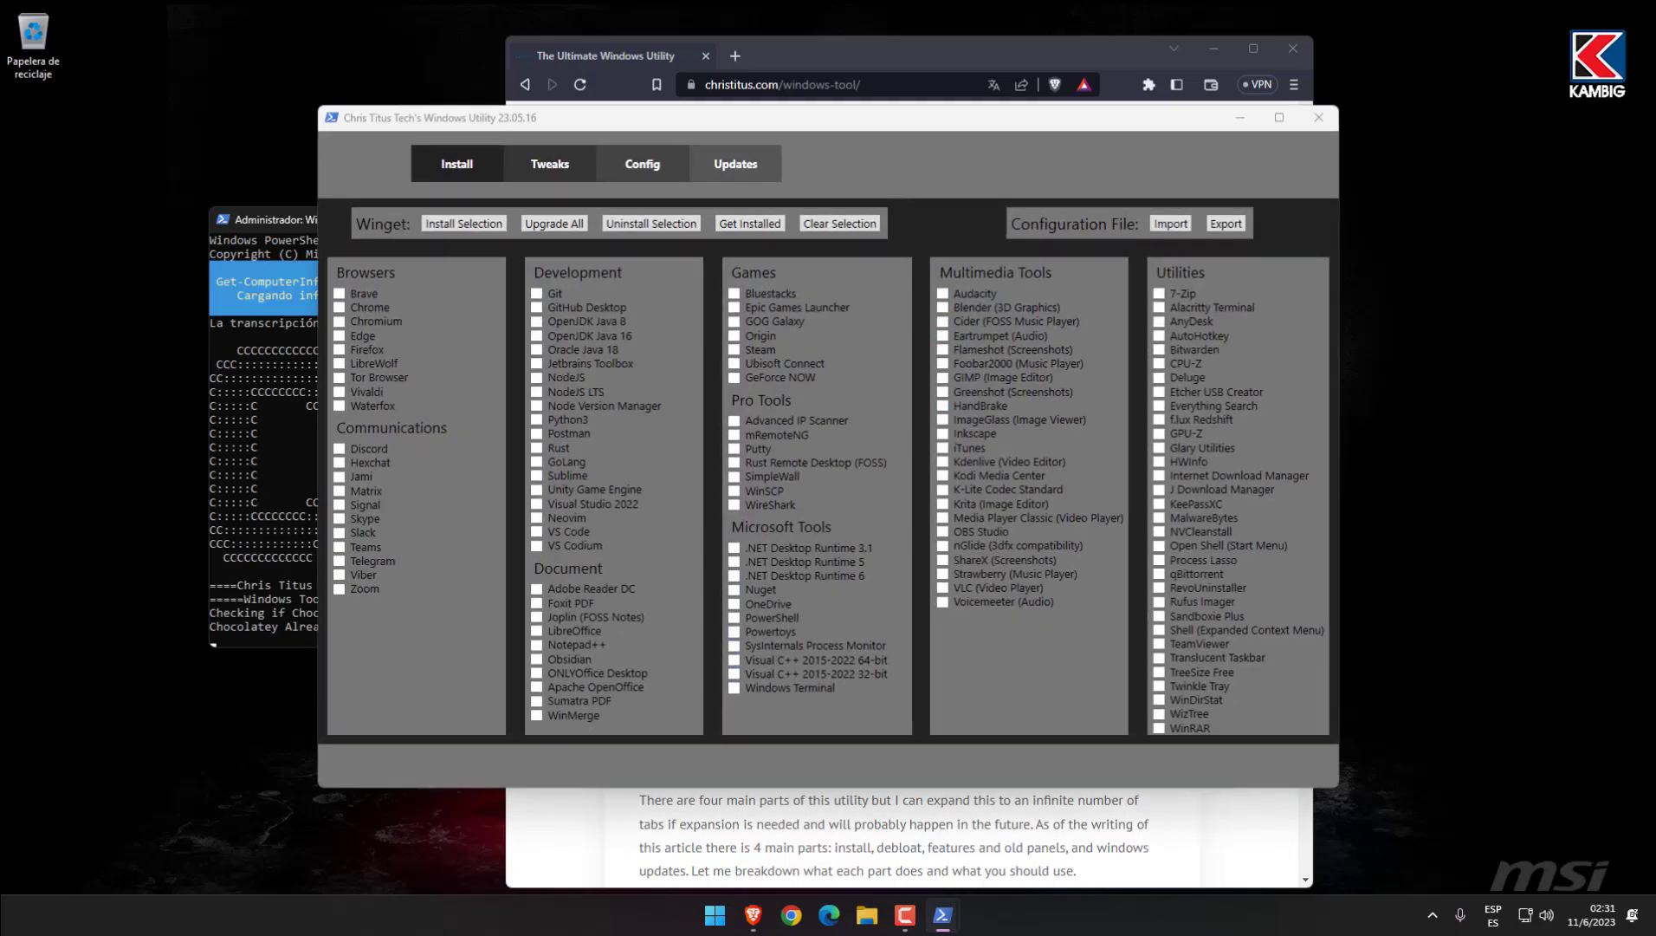
- Clear the browser window from the desktop and reposition the utility and PowerShell windows so both can be seen
{"action": "left_click", "coordinate": [1039, 52]}
{"action": "left_click_drag", "start_coordinate": [1040, 52], "coordinate": [1171, 80]}
{"action": "left_click", "coordinate": [1346, 77]}
{"action": "left_click_drag", "start_coordinate": [1040, 118], "coordinate": [1180, 122]}
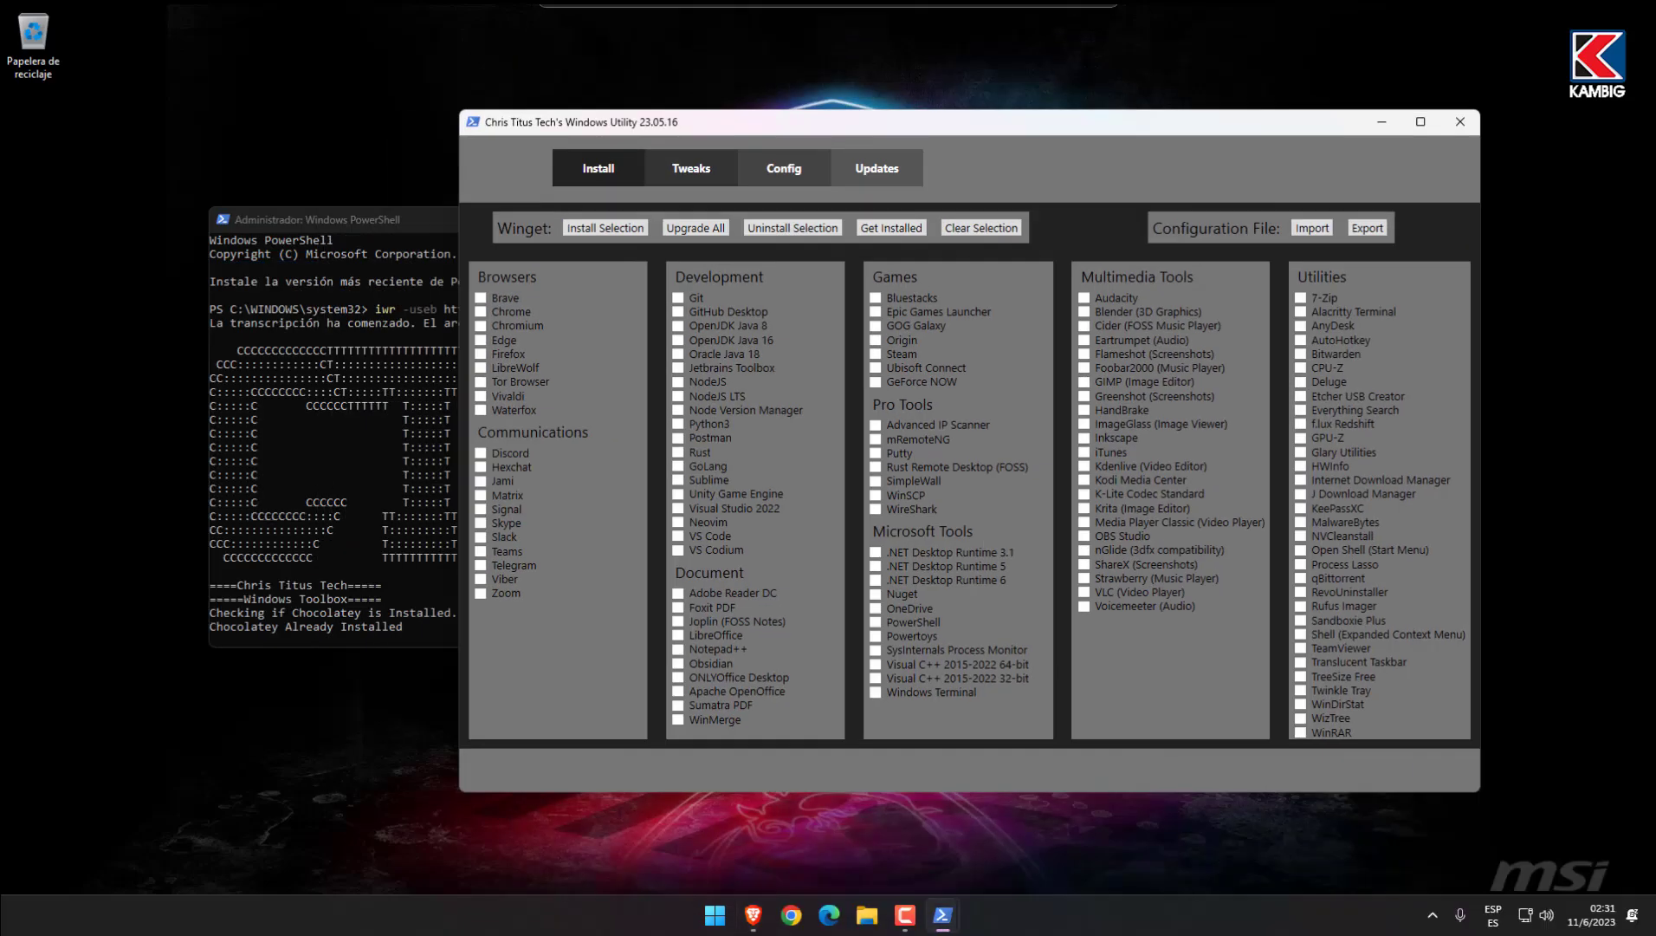
{"action": "left_click_drag", "start_coordinate": [346, 219], "coordinate": [140, 83]}
{"action": "left_click", "coordinate": [970, 122]}
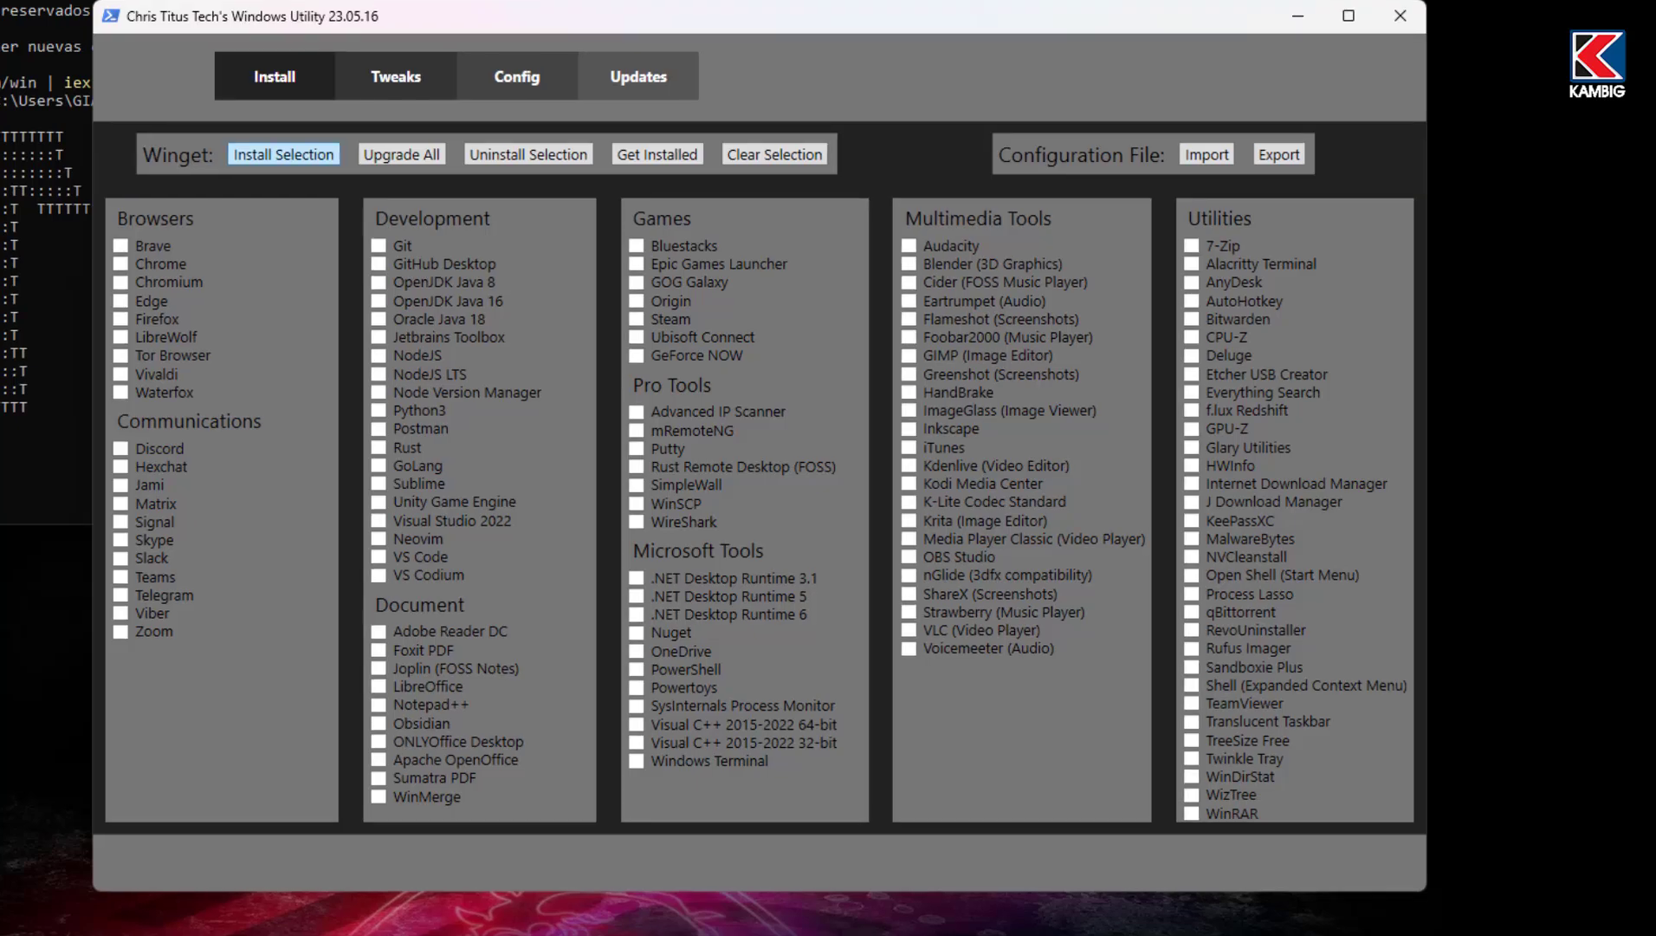
- Install Skype, Zoom, Adobe Reader DC and Rufus Imager with the utility and dismiss the completion message
{"action": "left_click", "coordinate": [124, 540]}
{"action": "left_click", "coordinate": [121, 631]}
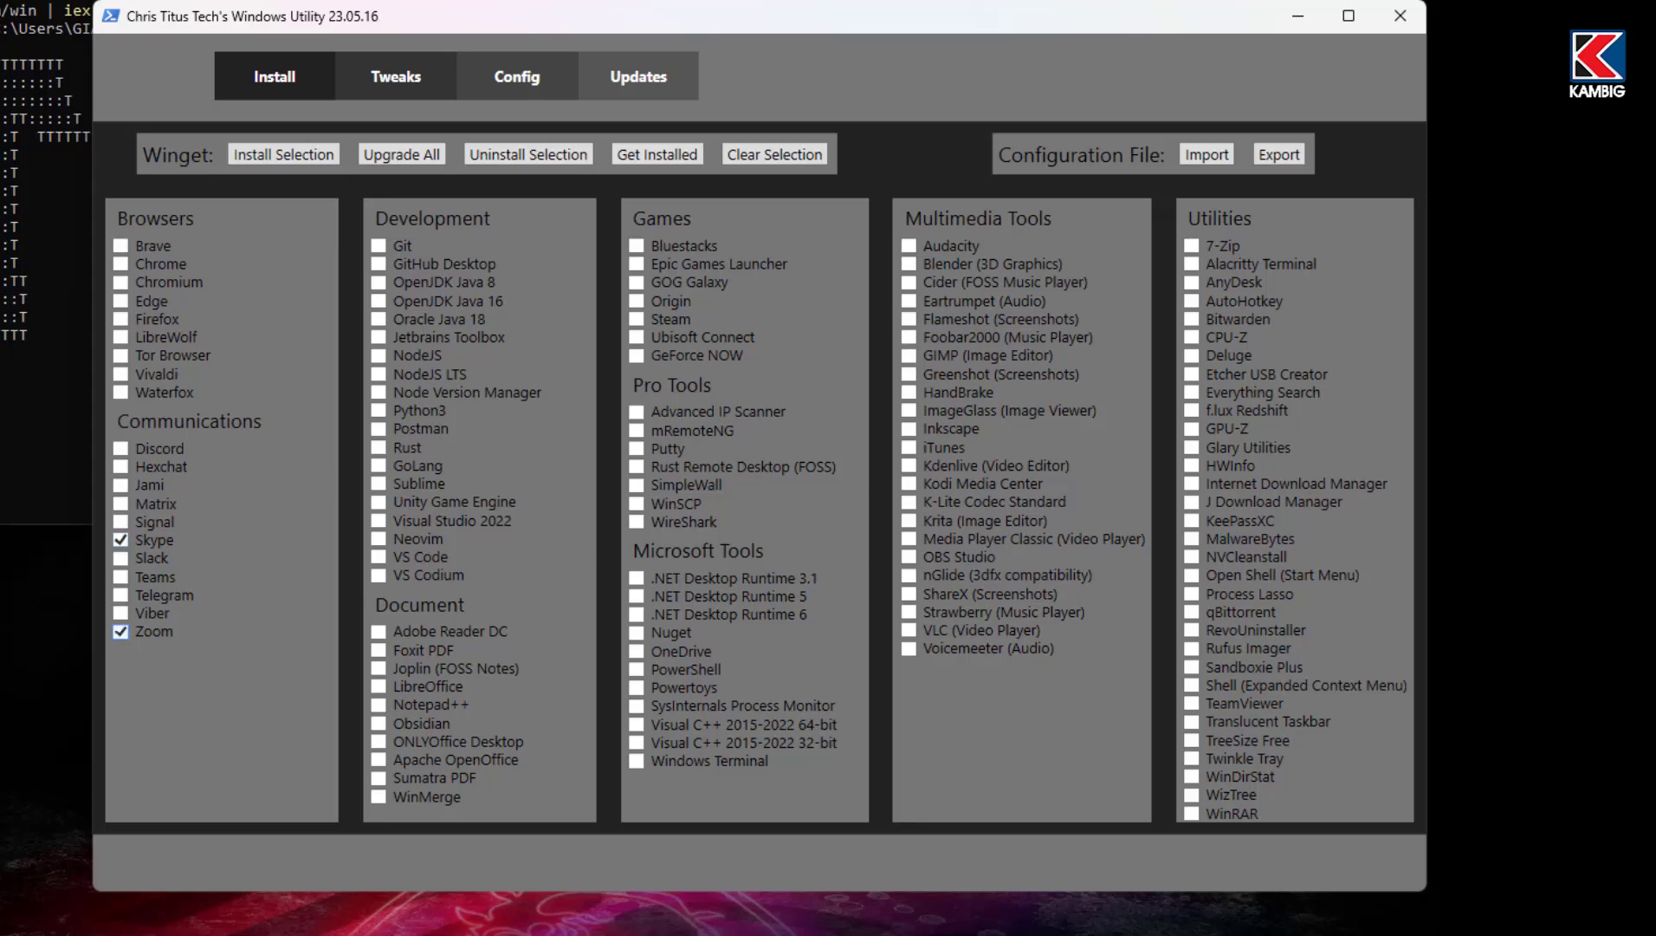
{"action": "left_click", "coordinate": [379, 632]}
{"action": "left_click", "coordinate": [1193, 648]}
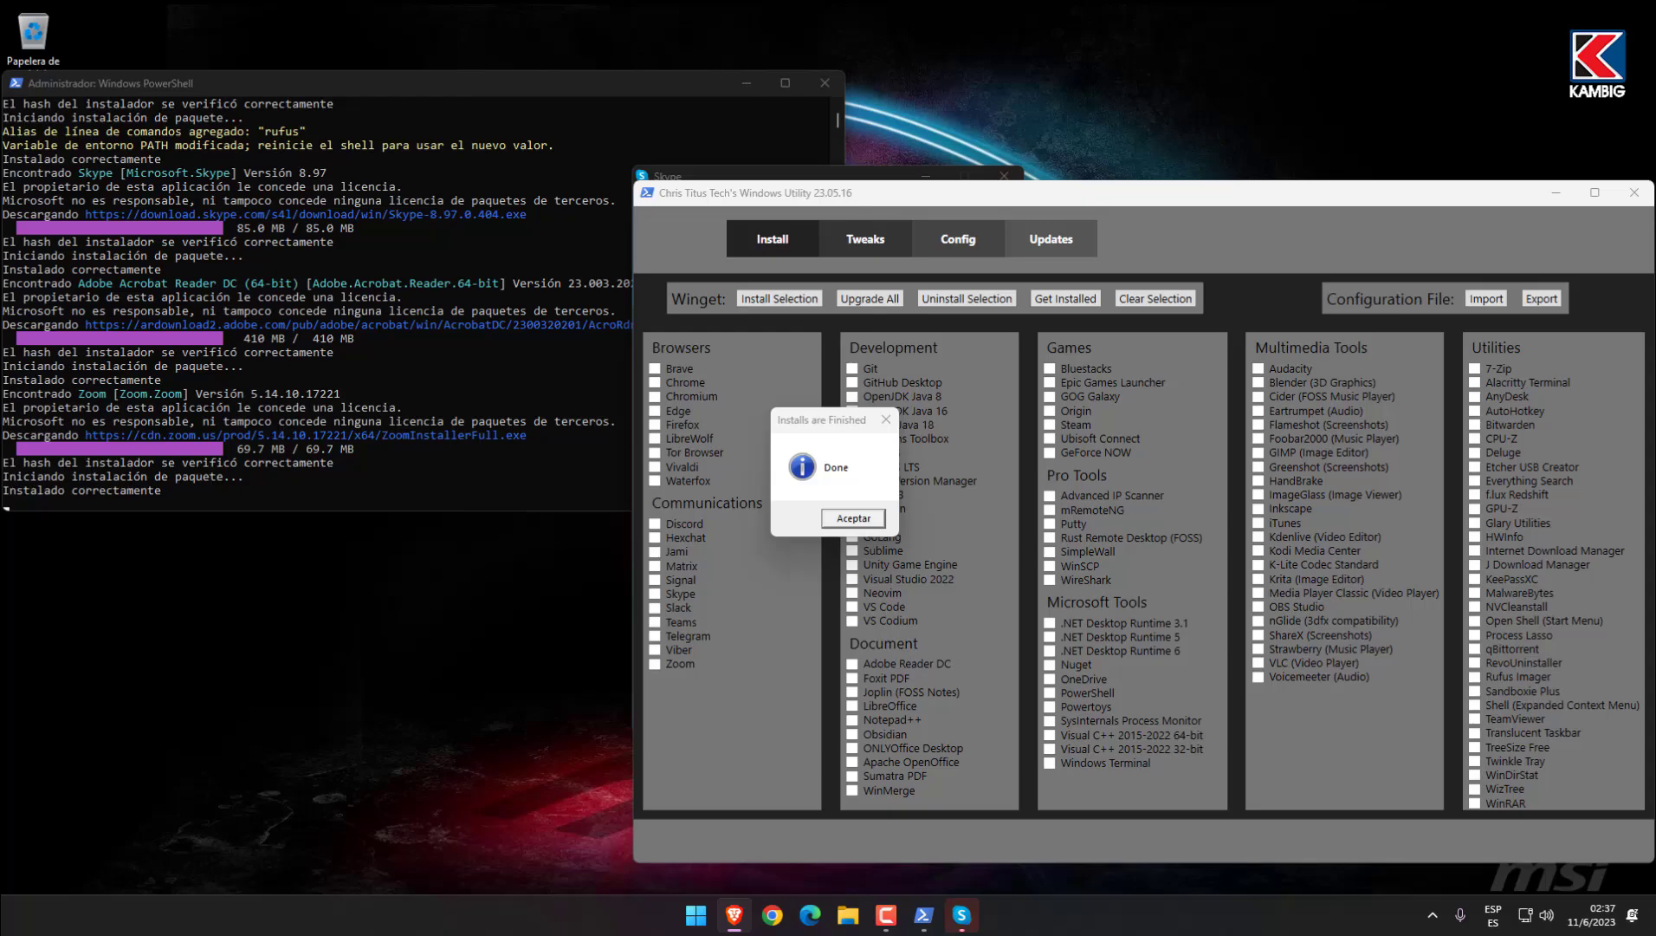
{"action": "left_click", "coordinate": [854, 518]}
- Close the Skype window and move the utility window back to the middle of the desktop
{"action": "left_click_drag", "start_coordinate": [1127, 193], "coordinate": [833, 709]}
{"action": "left_click_drag", "start_coordinate": [823, 175], "coordinate": [918, 144]}
{"action": "left_click", "coordinate": [1099, 144]}
{"action": "left_click_drag", "start_coordinate": [834, 710], "coordinate": [733, 121]}
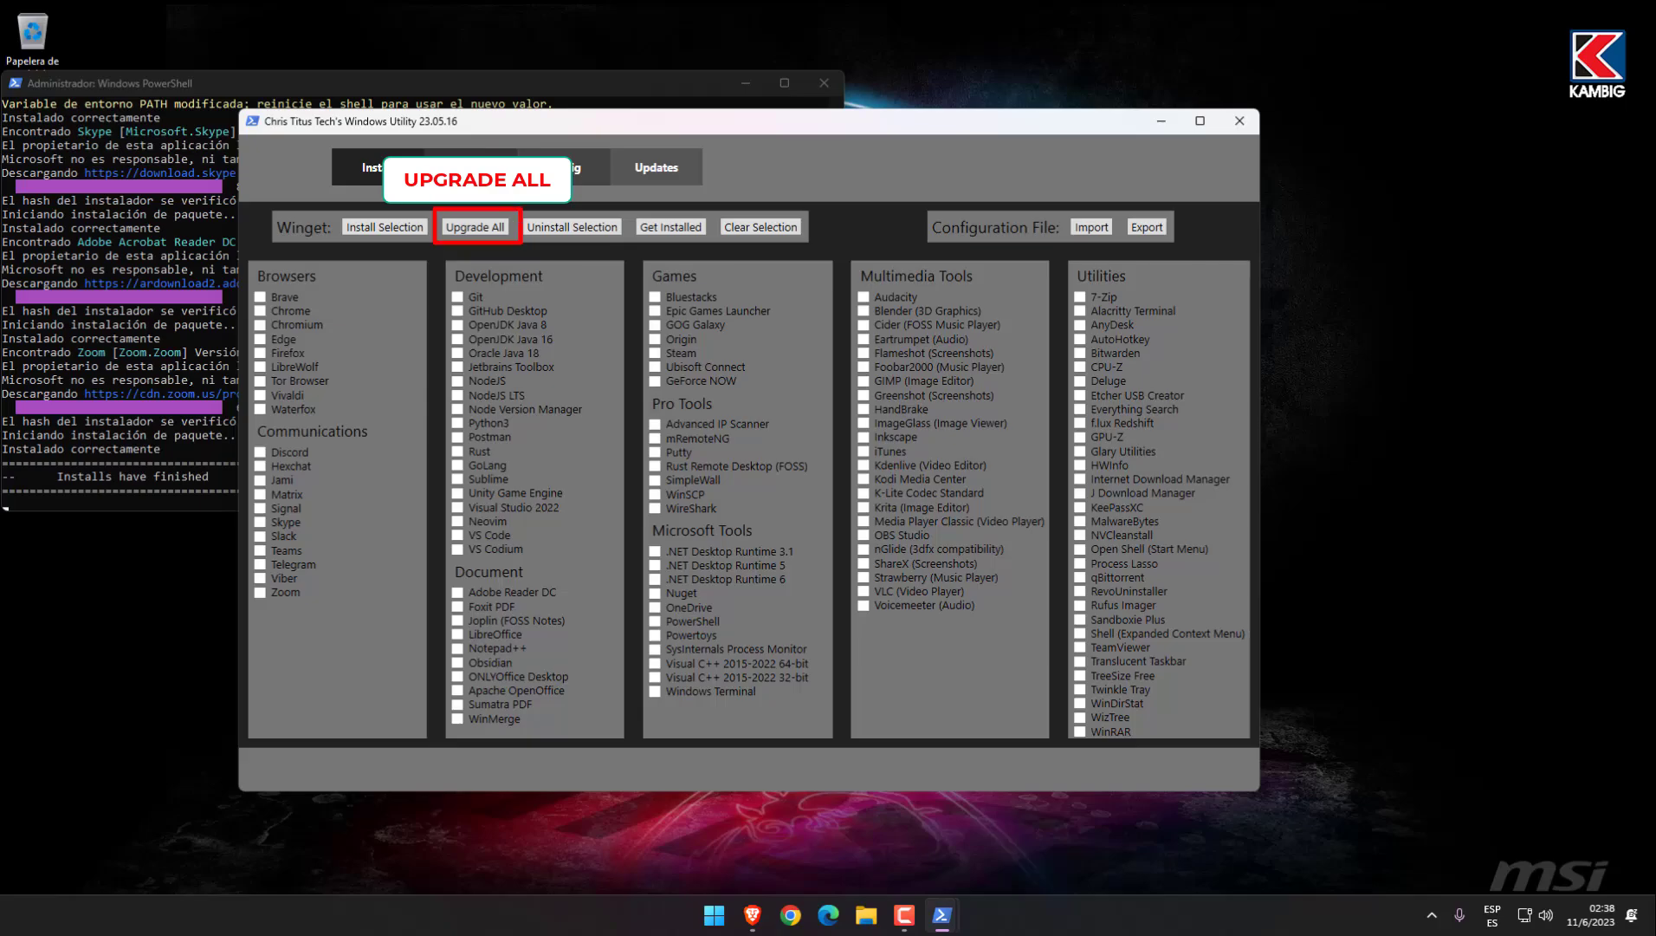
- Try the recommended Desktop and Minimal tweak selections and clear all ticked tweaks
{"action": "left_click", "coordinate": [471, 167]}
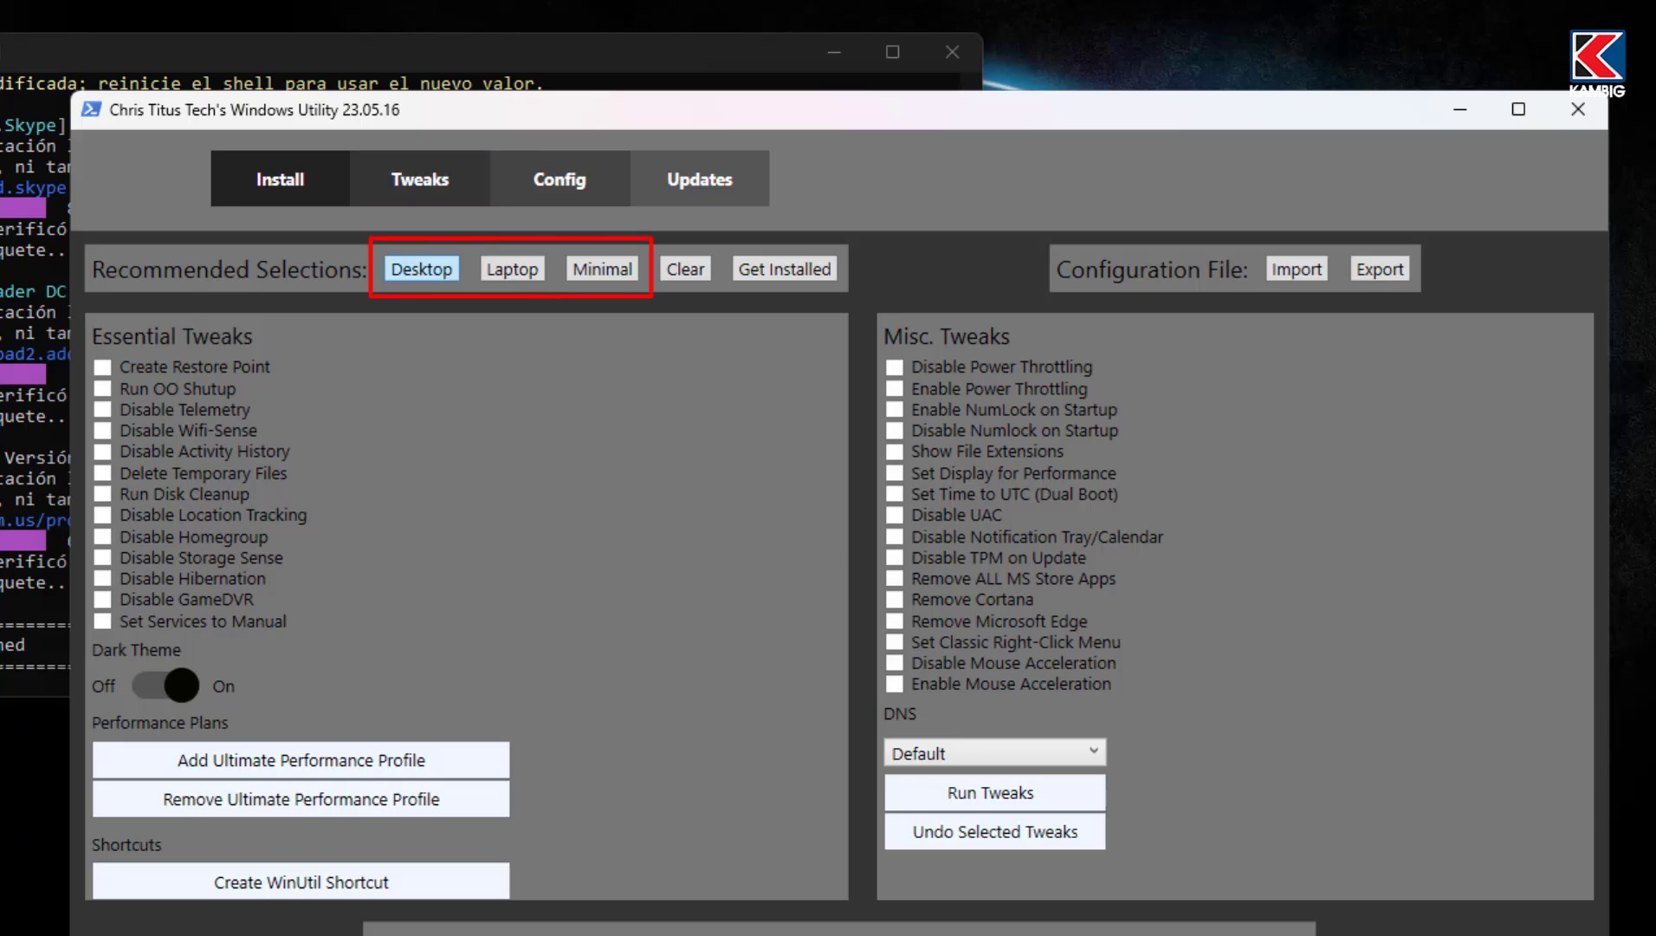
{"action": "left_click", "coordinate": [421, 268]}
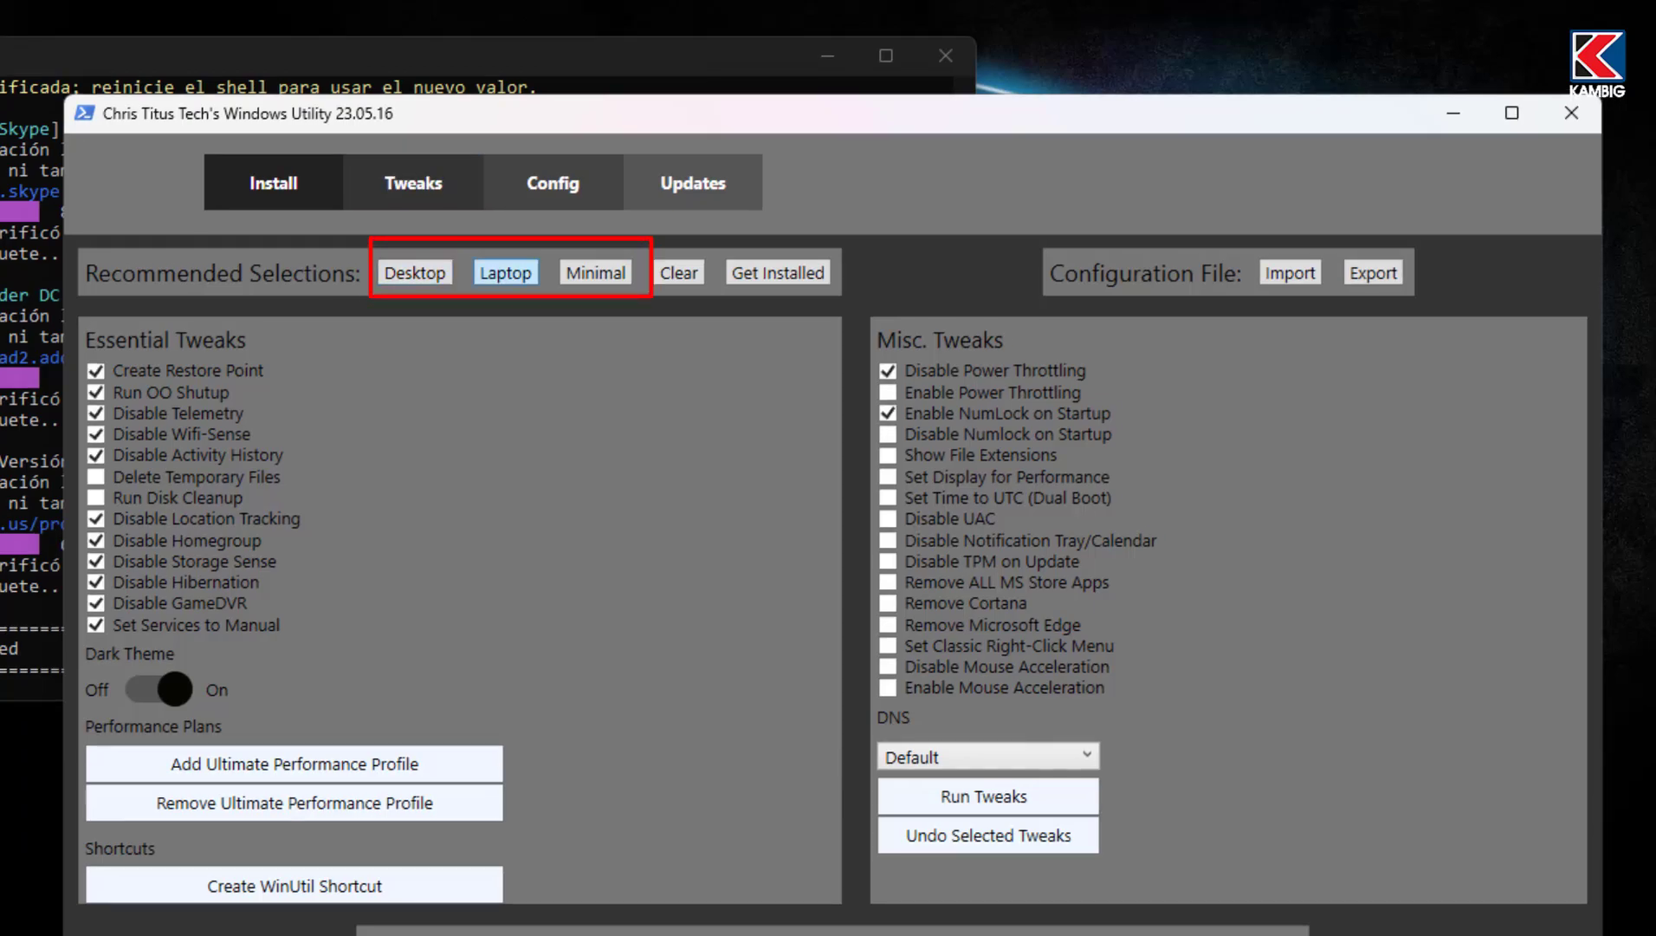
{"action": "left_click", "coordinate": [596, 272]}
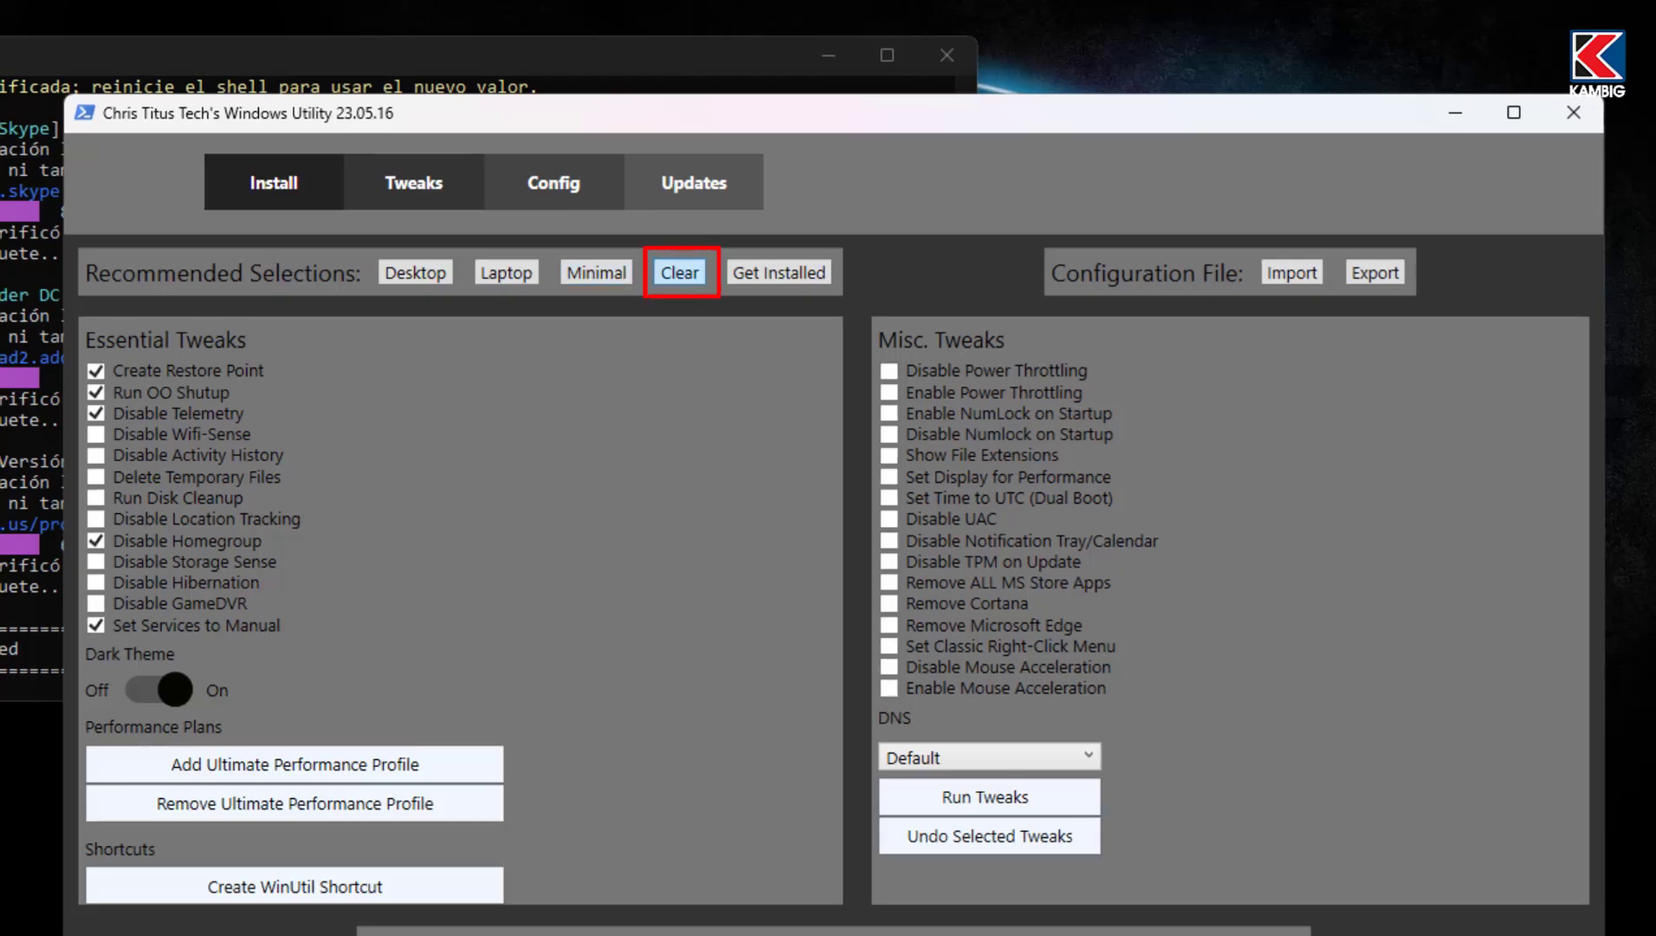
{"action": "left_click", "coordinate": [680, 272]}
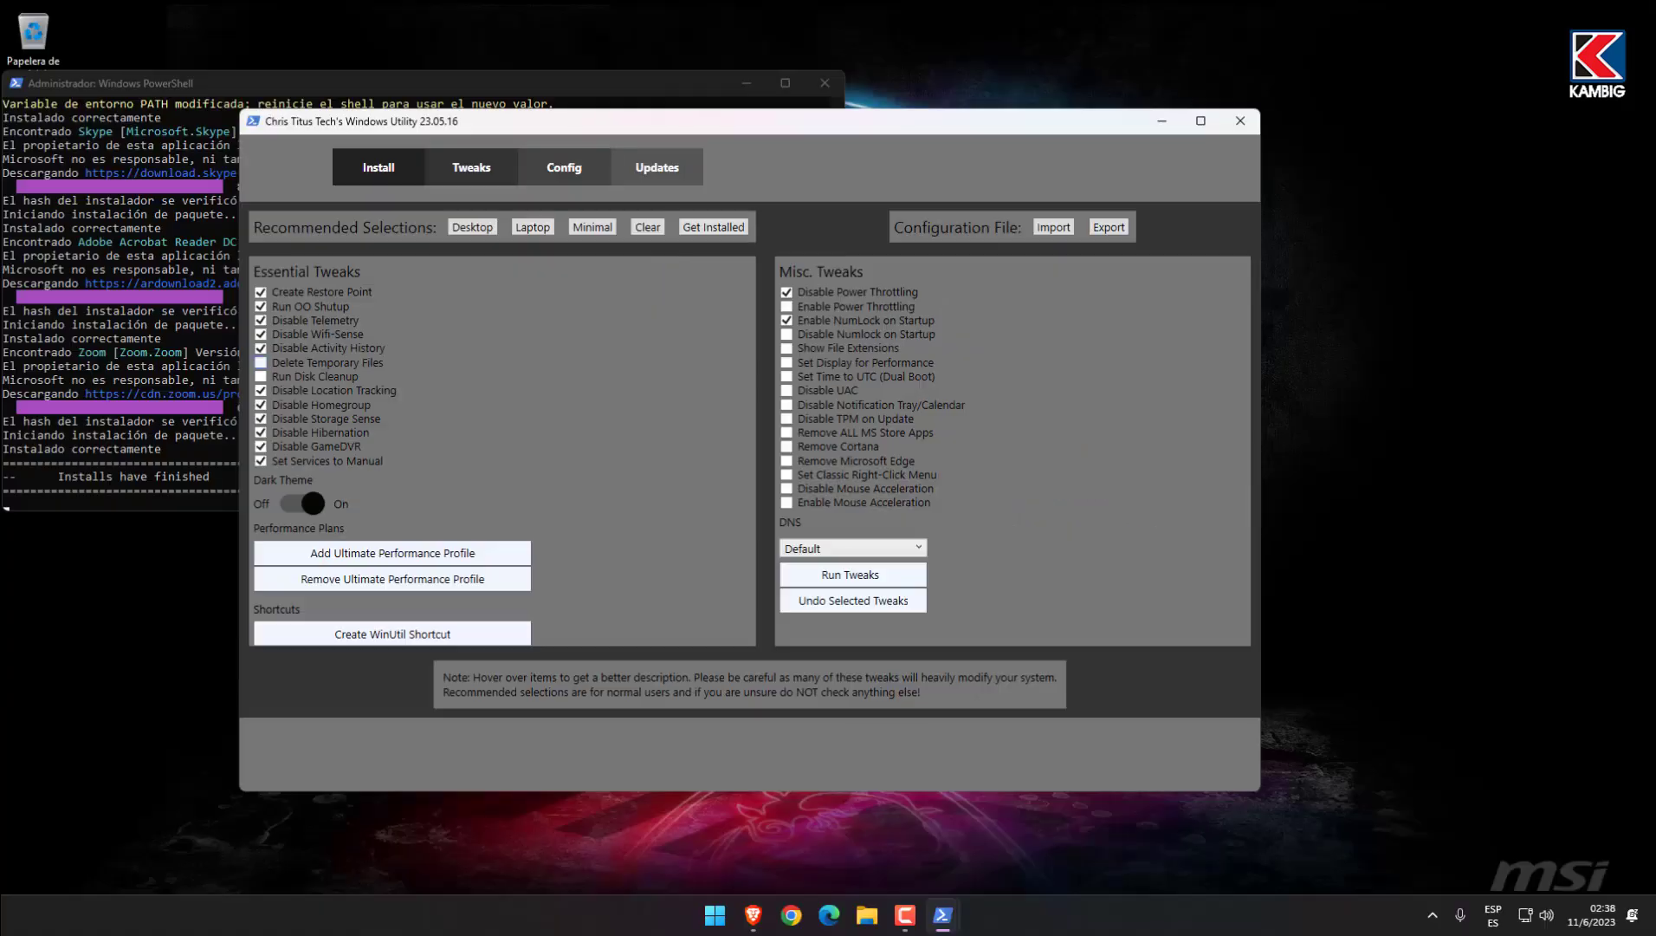
- Add Delete Temporary Files and Run Disk Cleanup to the Desktop tweak selection, and switch Dark Theme off and back on
{"action": "left_click", "coordinate": [262, 363]}
{"action": "left_click", "coordinate": [302, 503]}
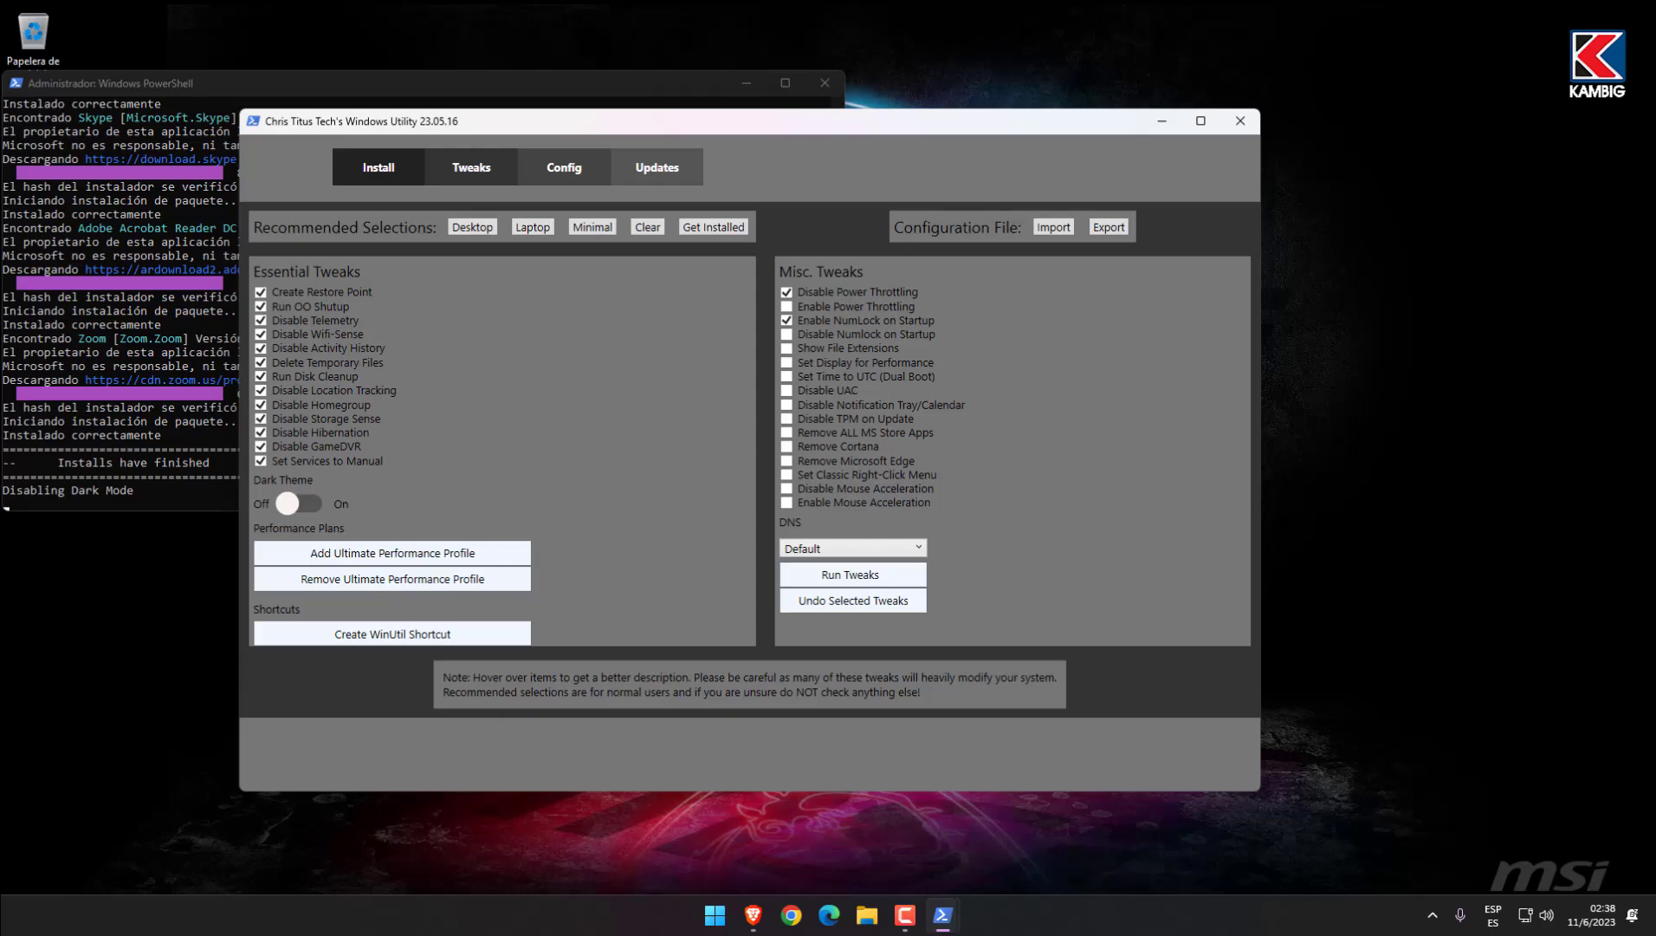
{"action": "left_click", "coordinate": [301, 503]}
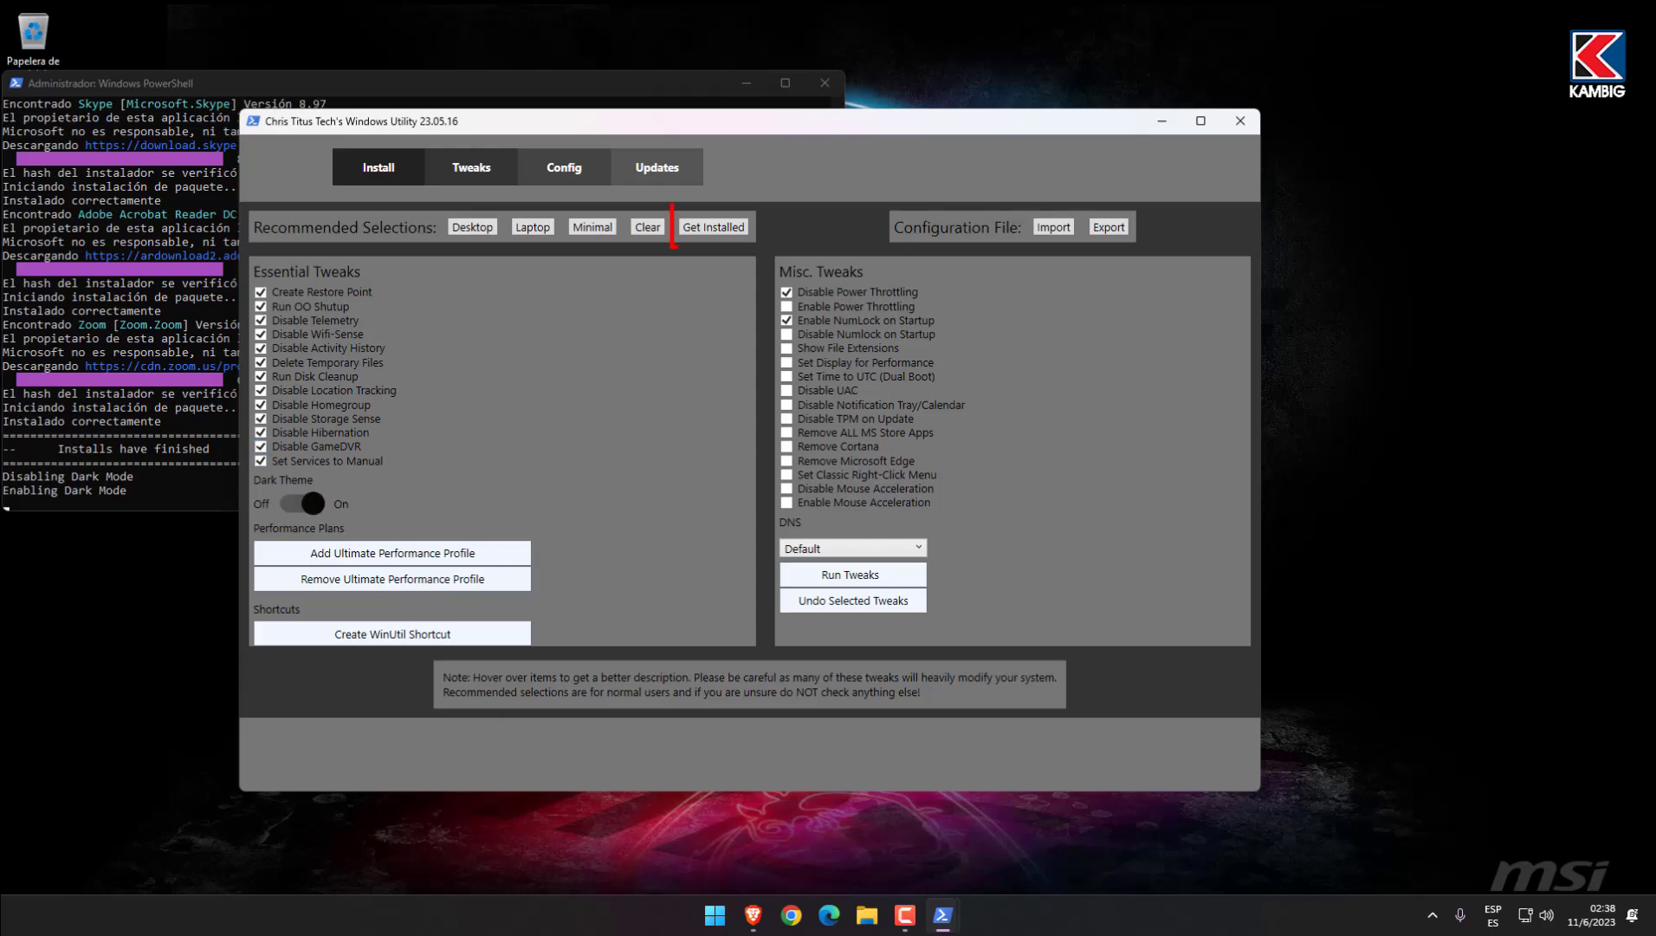
- Add the already installed tweaks to the selection and run all selected tweaks, dismissing the completion message
{"action": "left_click", "coordinate": [713, 227]}
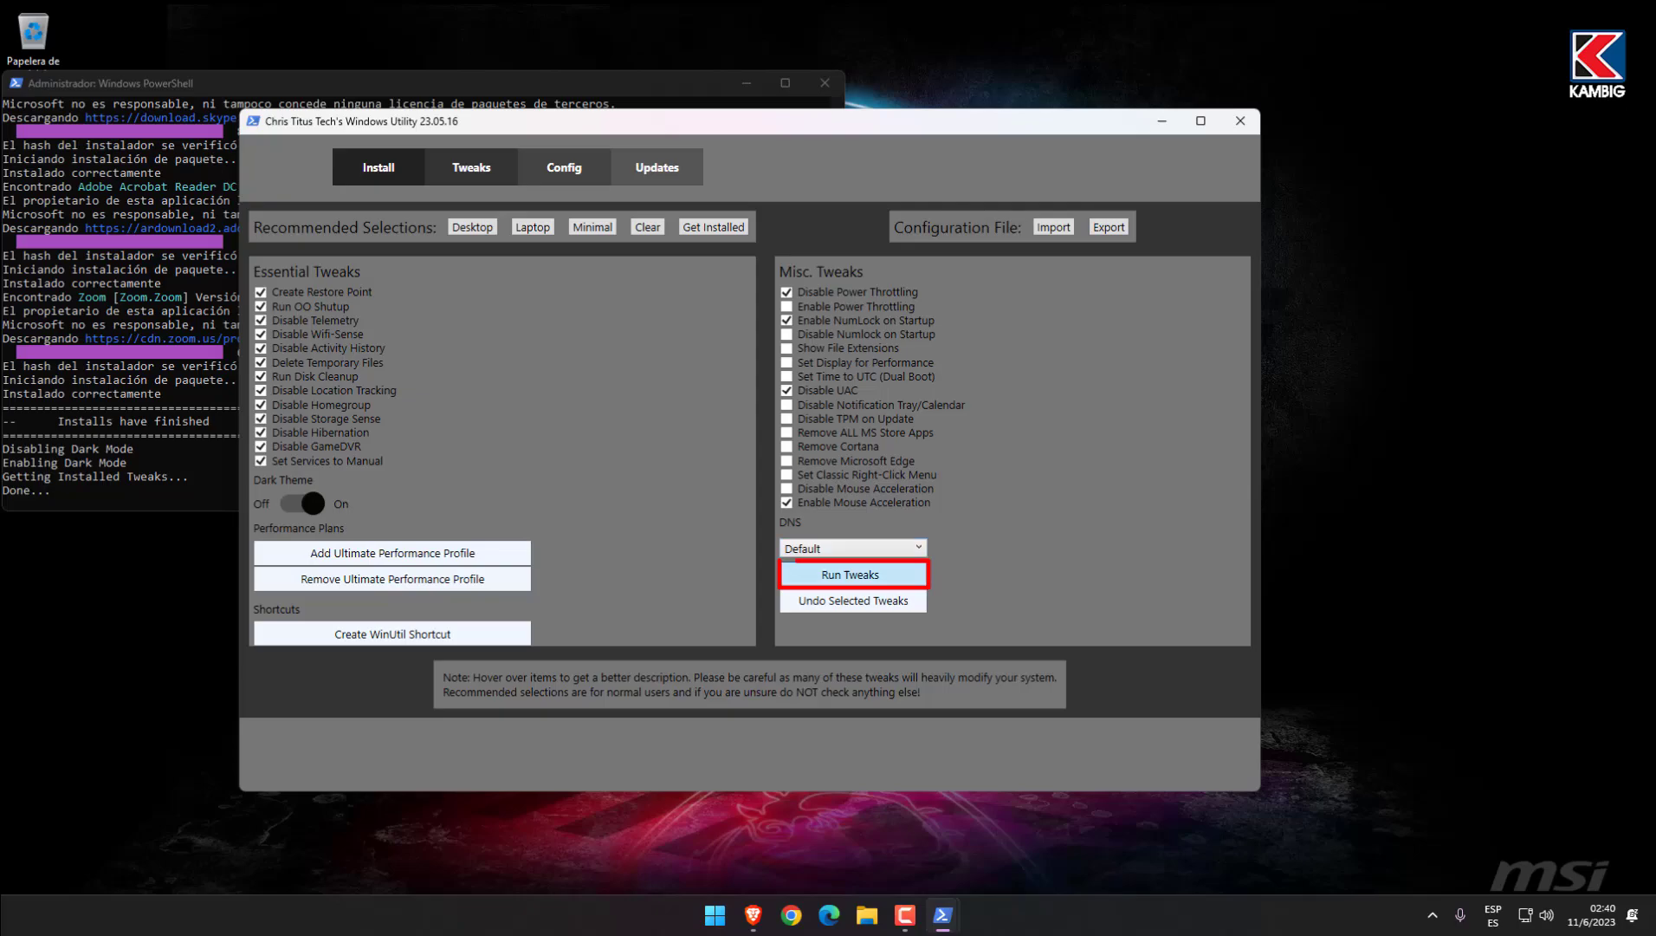
{"action": "left_click", "coordinate": [853, 574]}
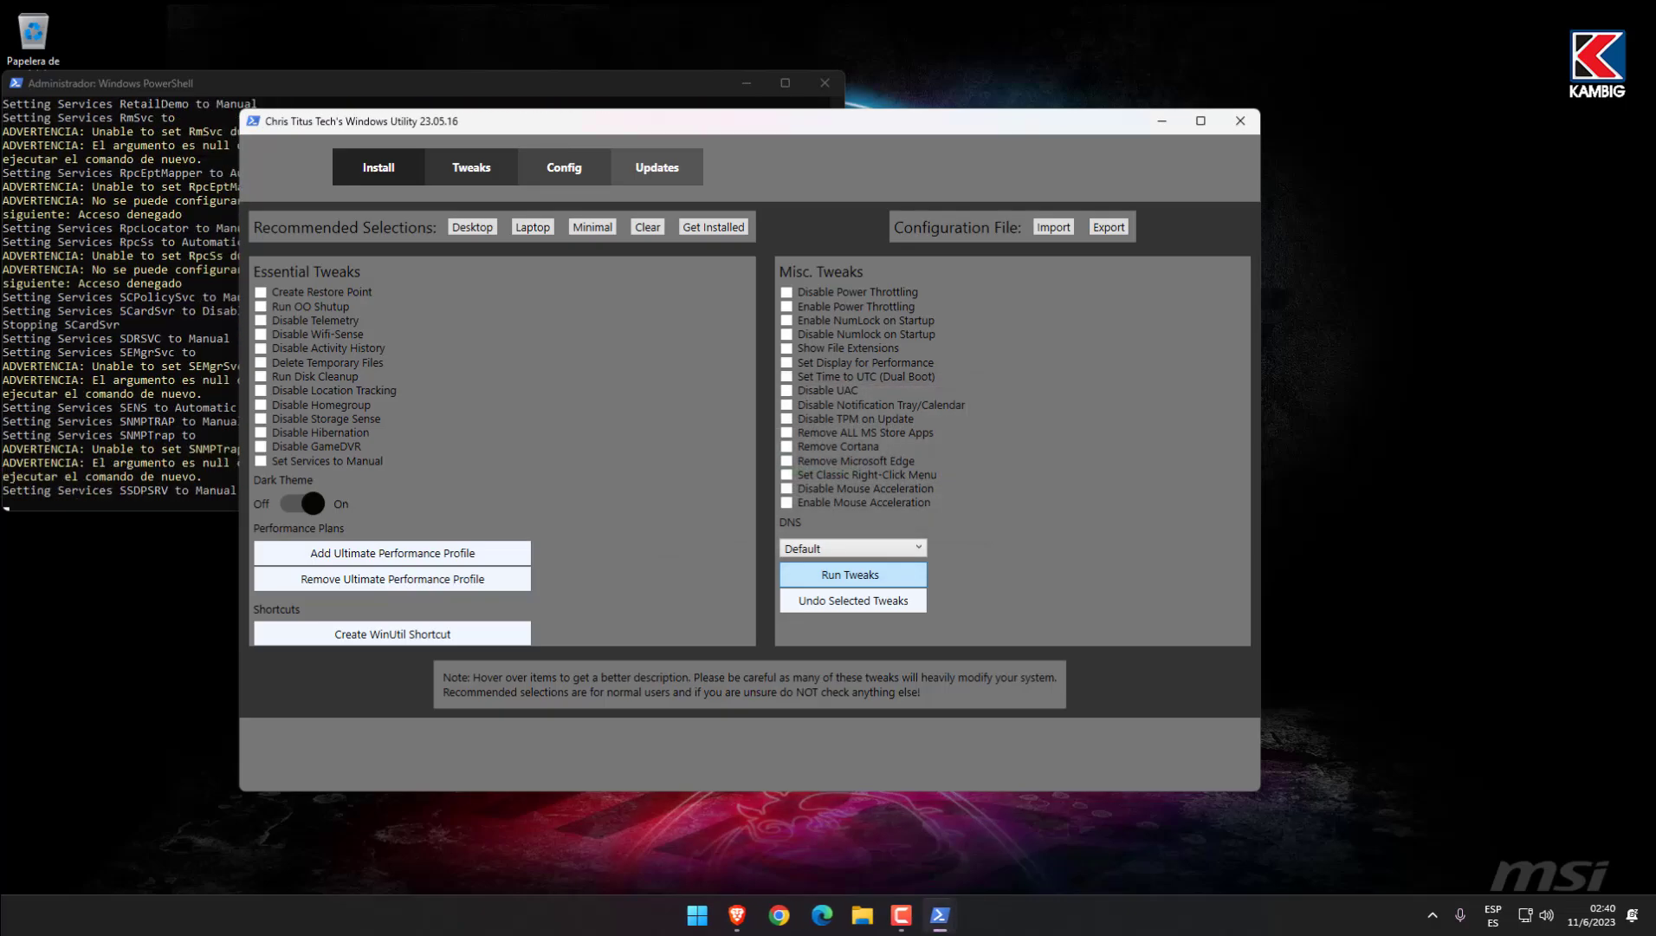
{"action": "left_click", "coordinate": [855, 518]}
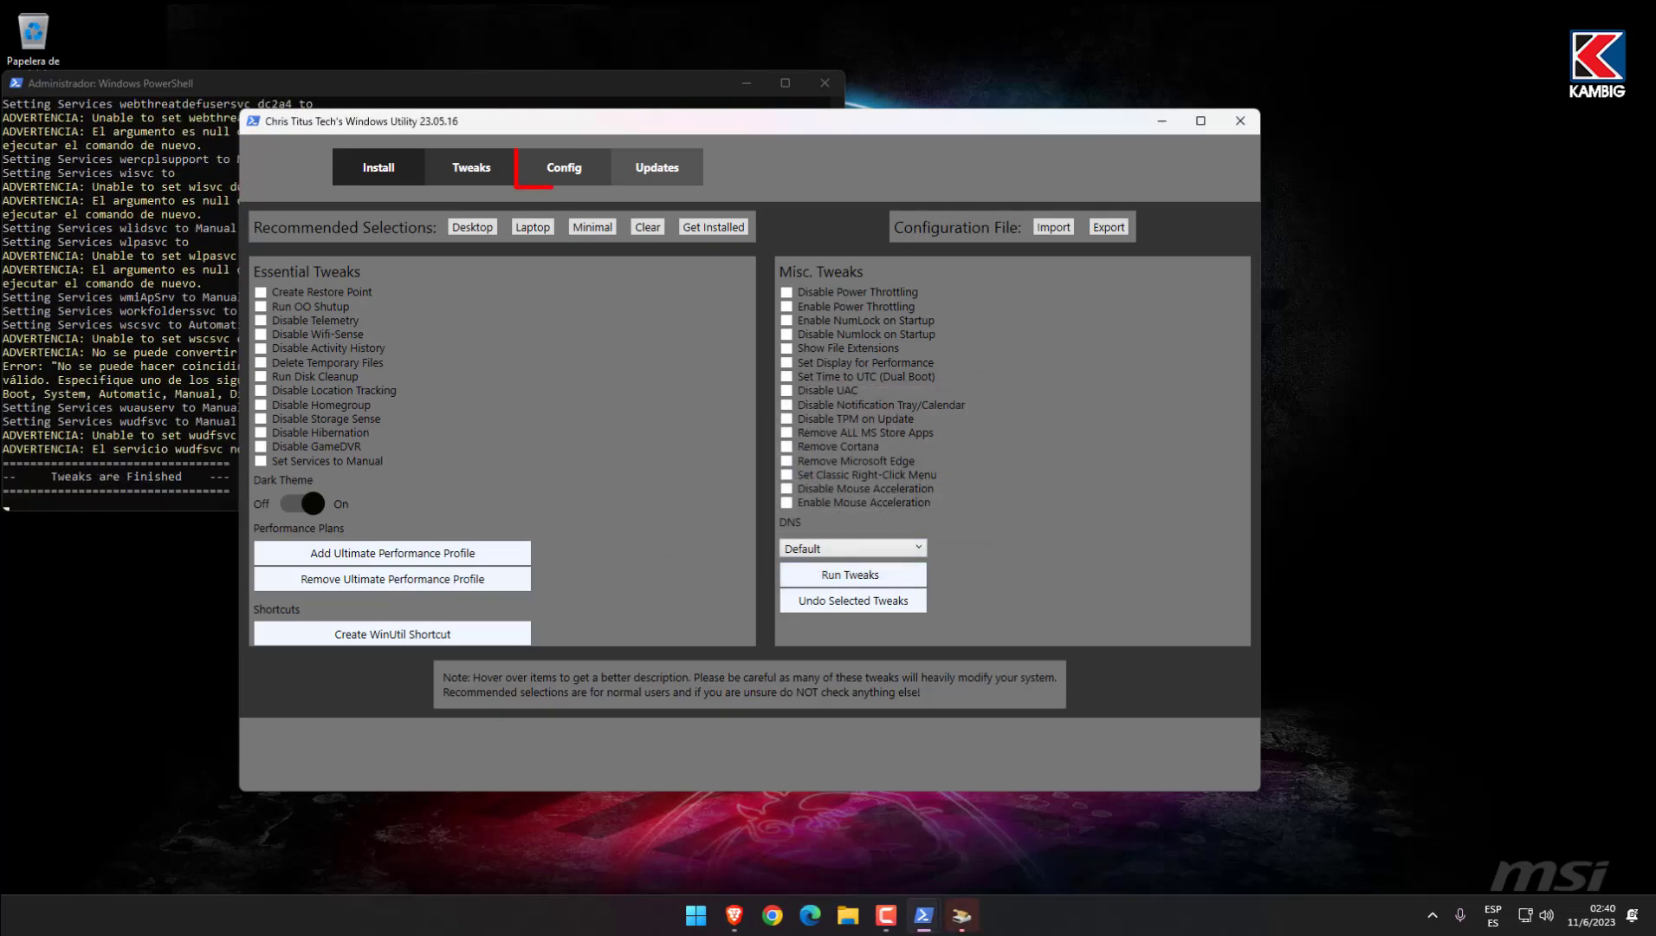
- Install the All .Net Framework (2,3,4) feature, checking its progress in PowerShell, and dismiss the completion message
{"action": "left_click", "coordinate": [565, 168]}
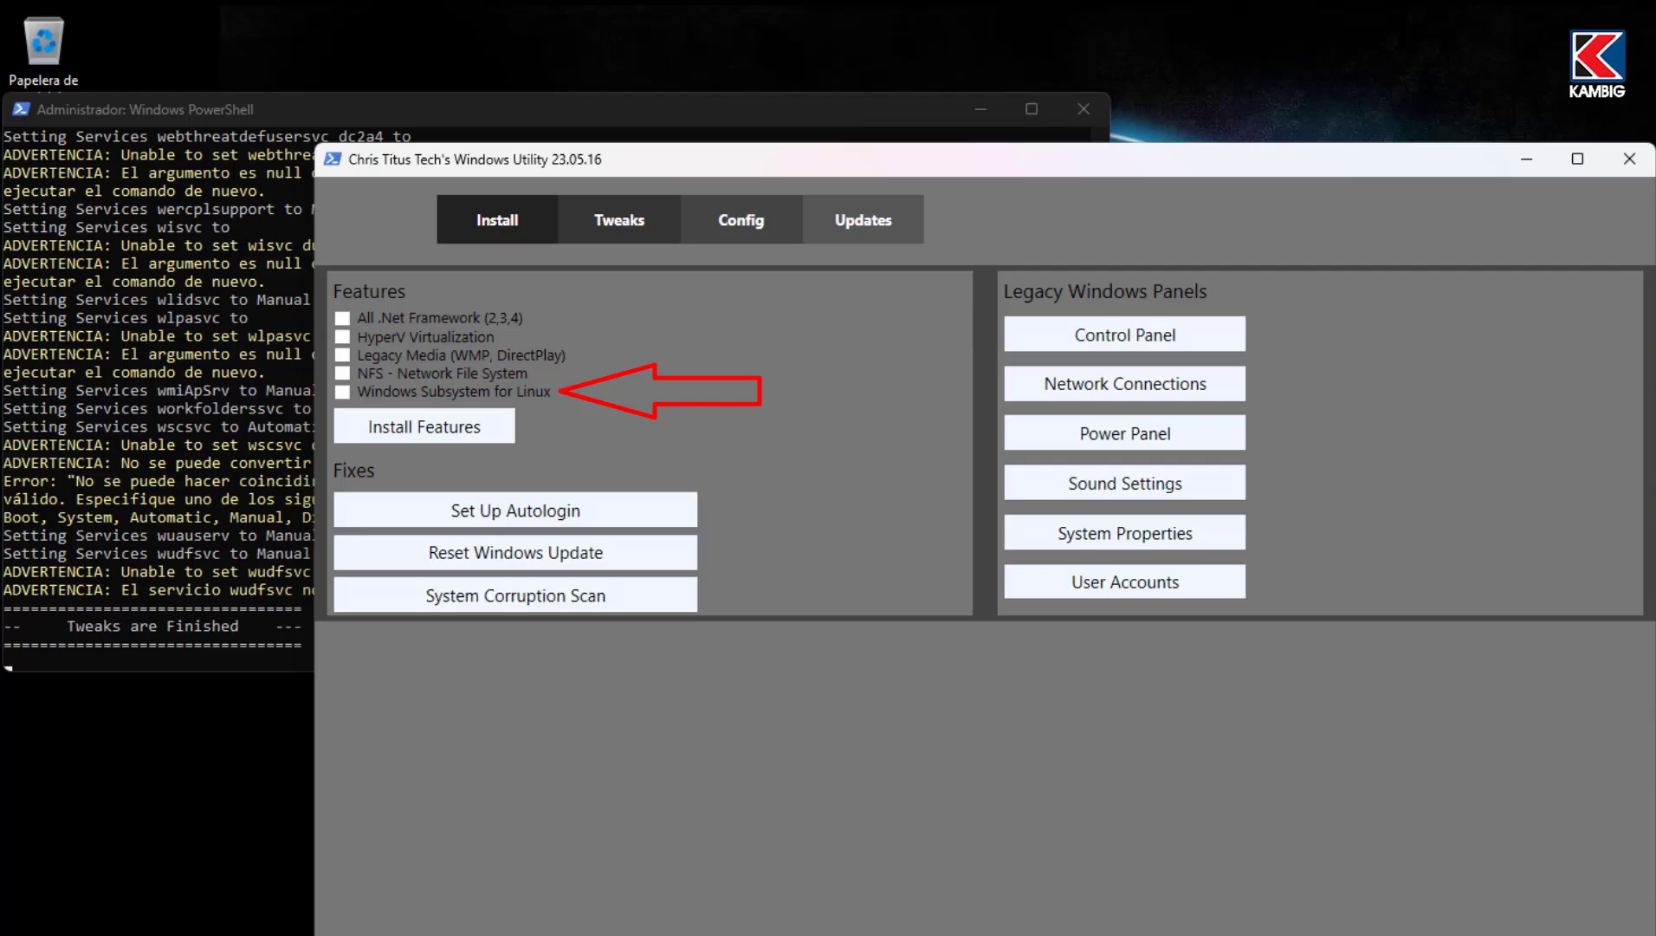
{"action": "left_click", "coordinate": [343, 318]}
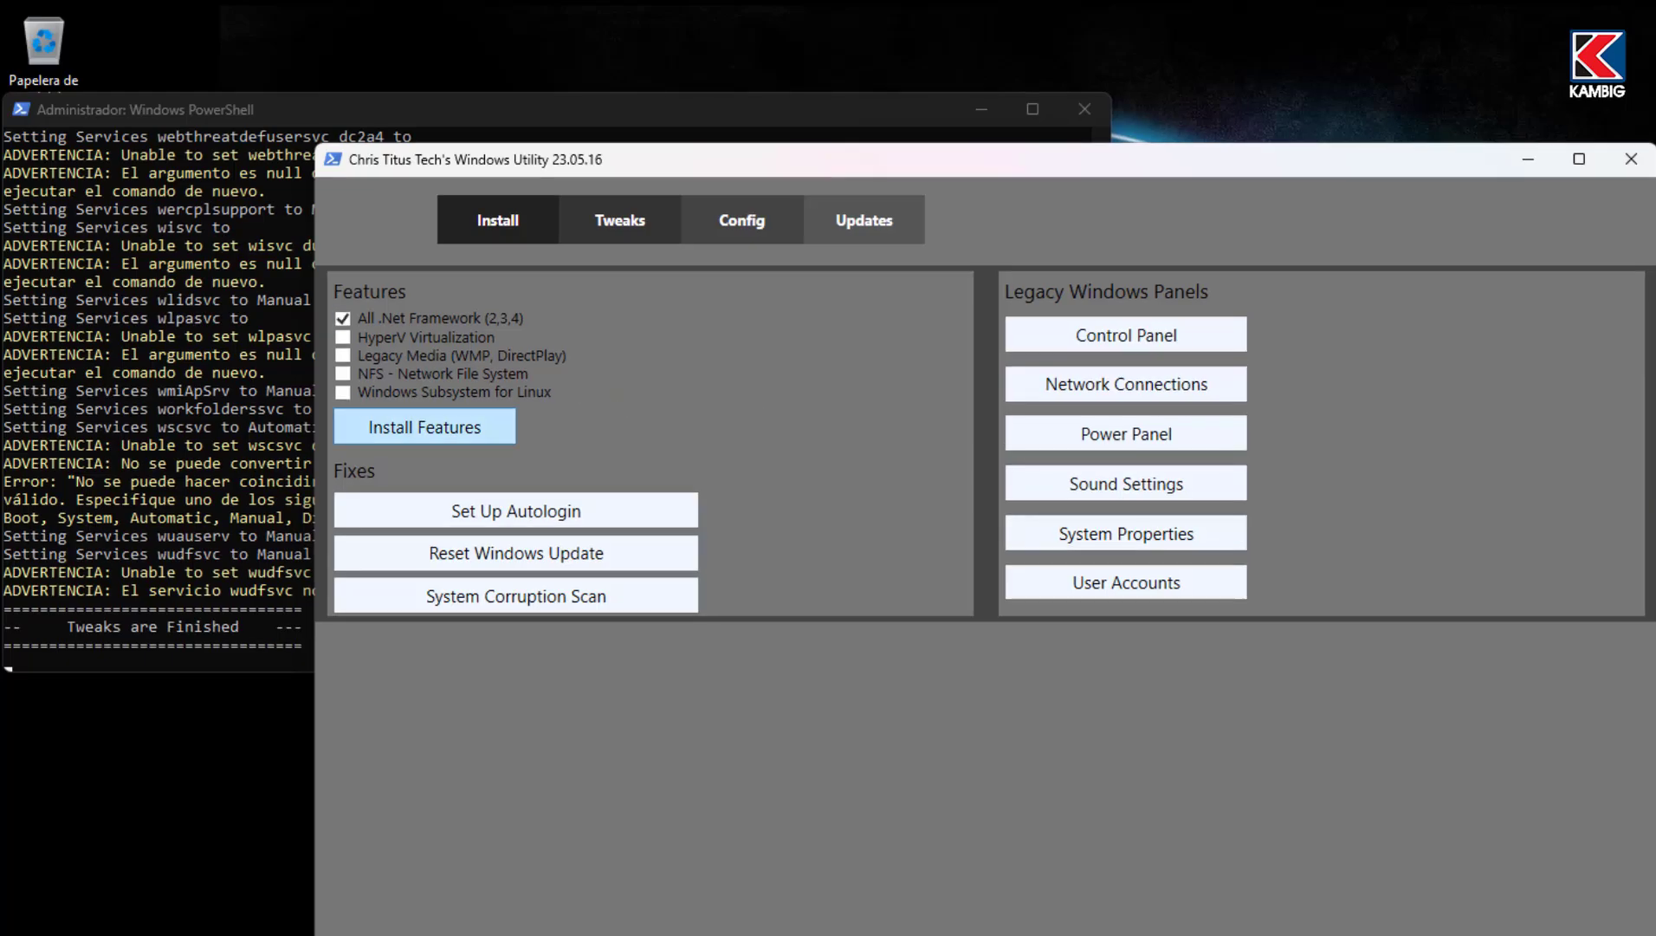
{"action": "left_click", "coordinate": [425, 426]}
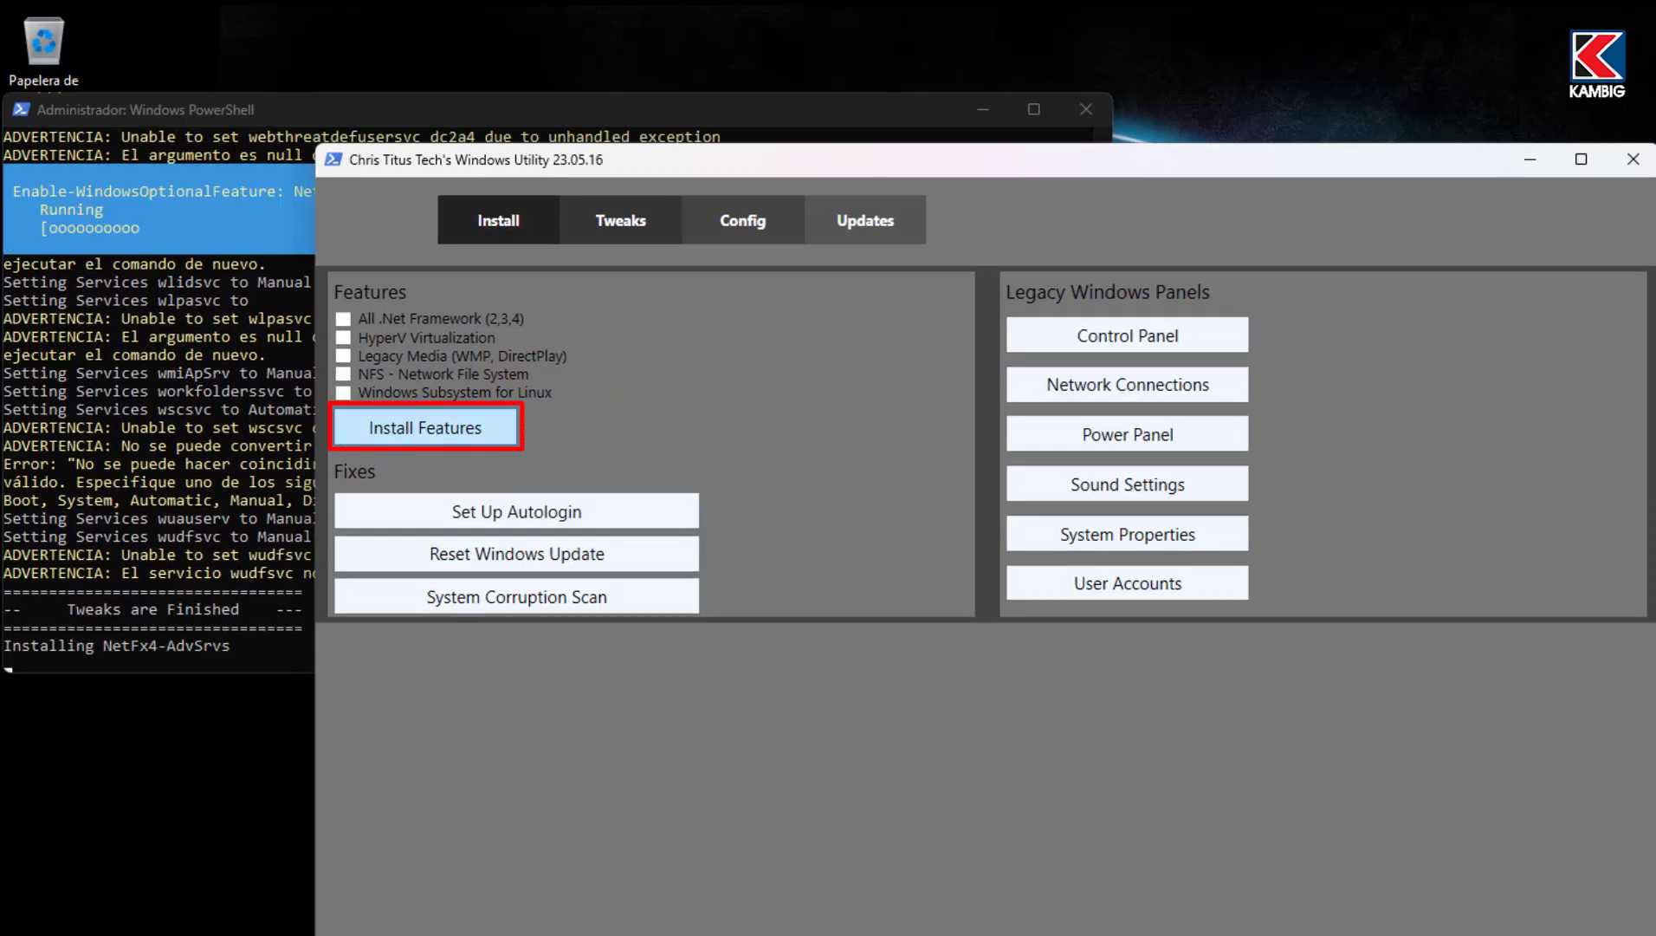
{"action": "key", "text": "alt+Tab"}
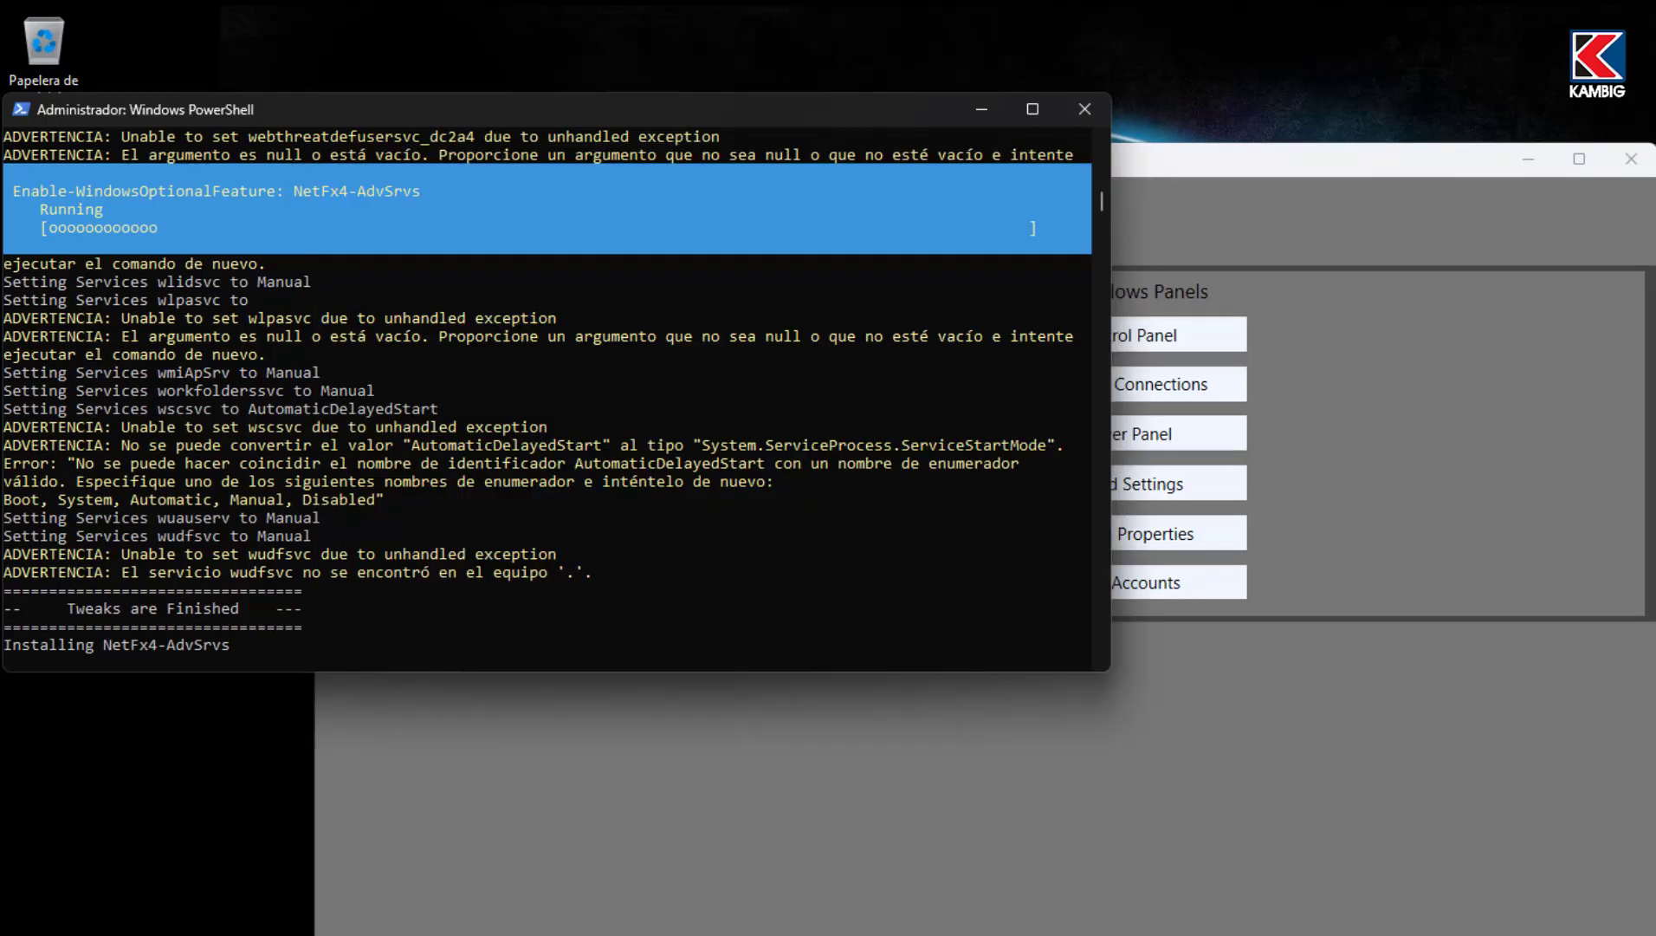
{"action": "key", "text": "alt+Tab"}
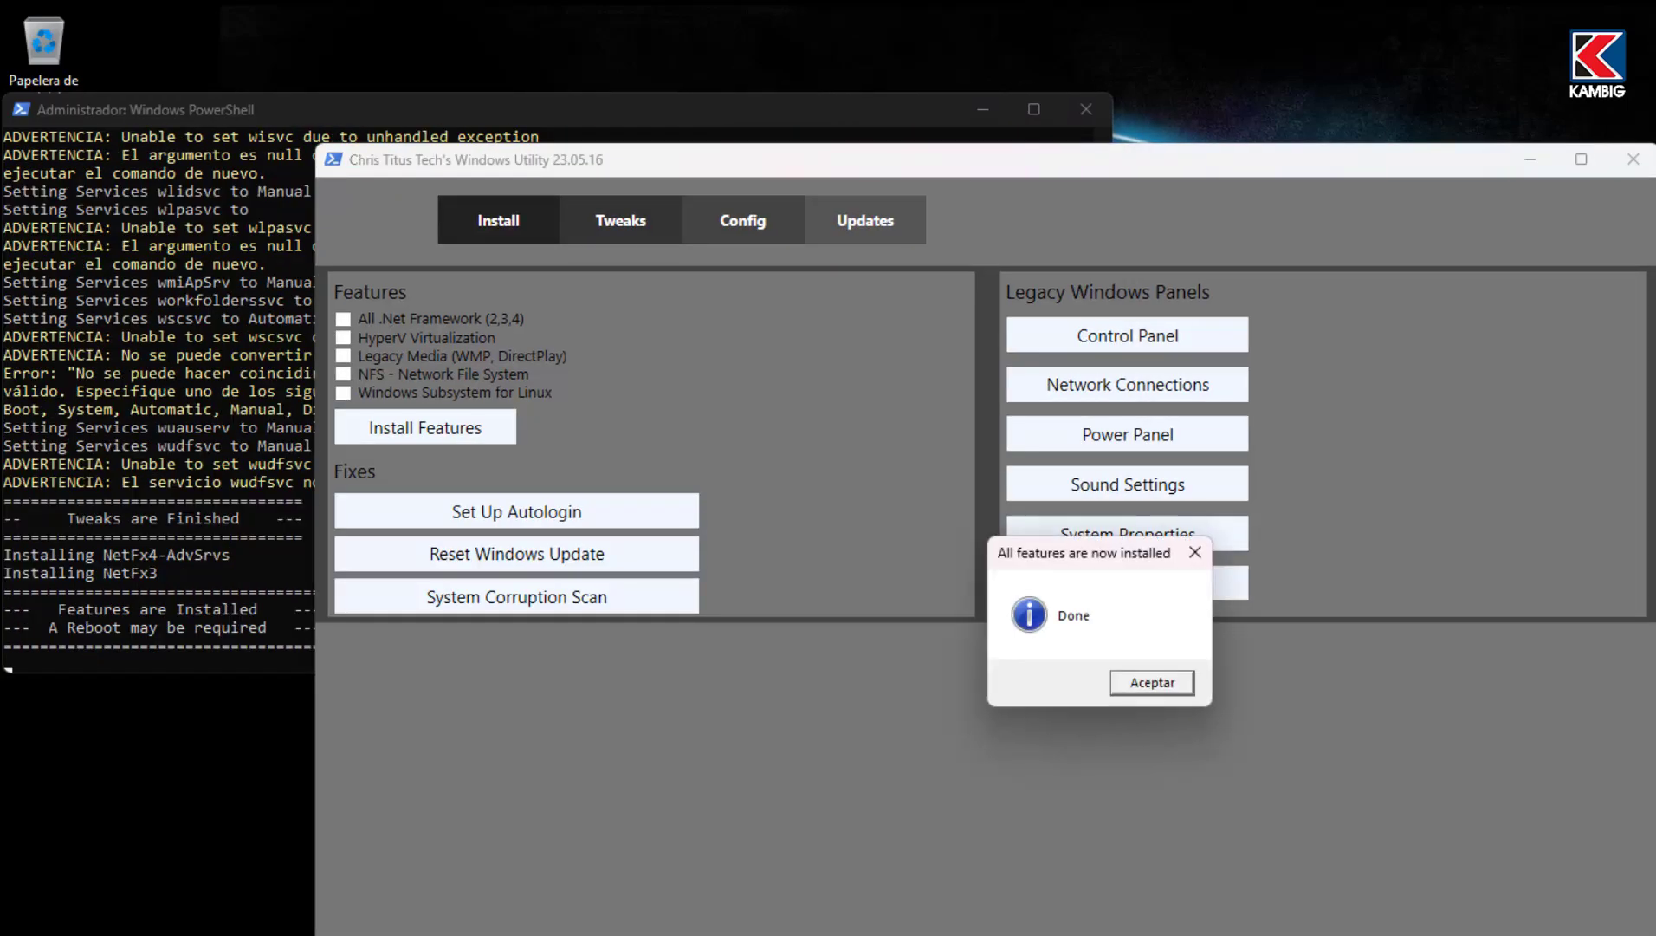
{"action": "left_click", "coordinate": [1151, 682]}
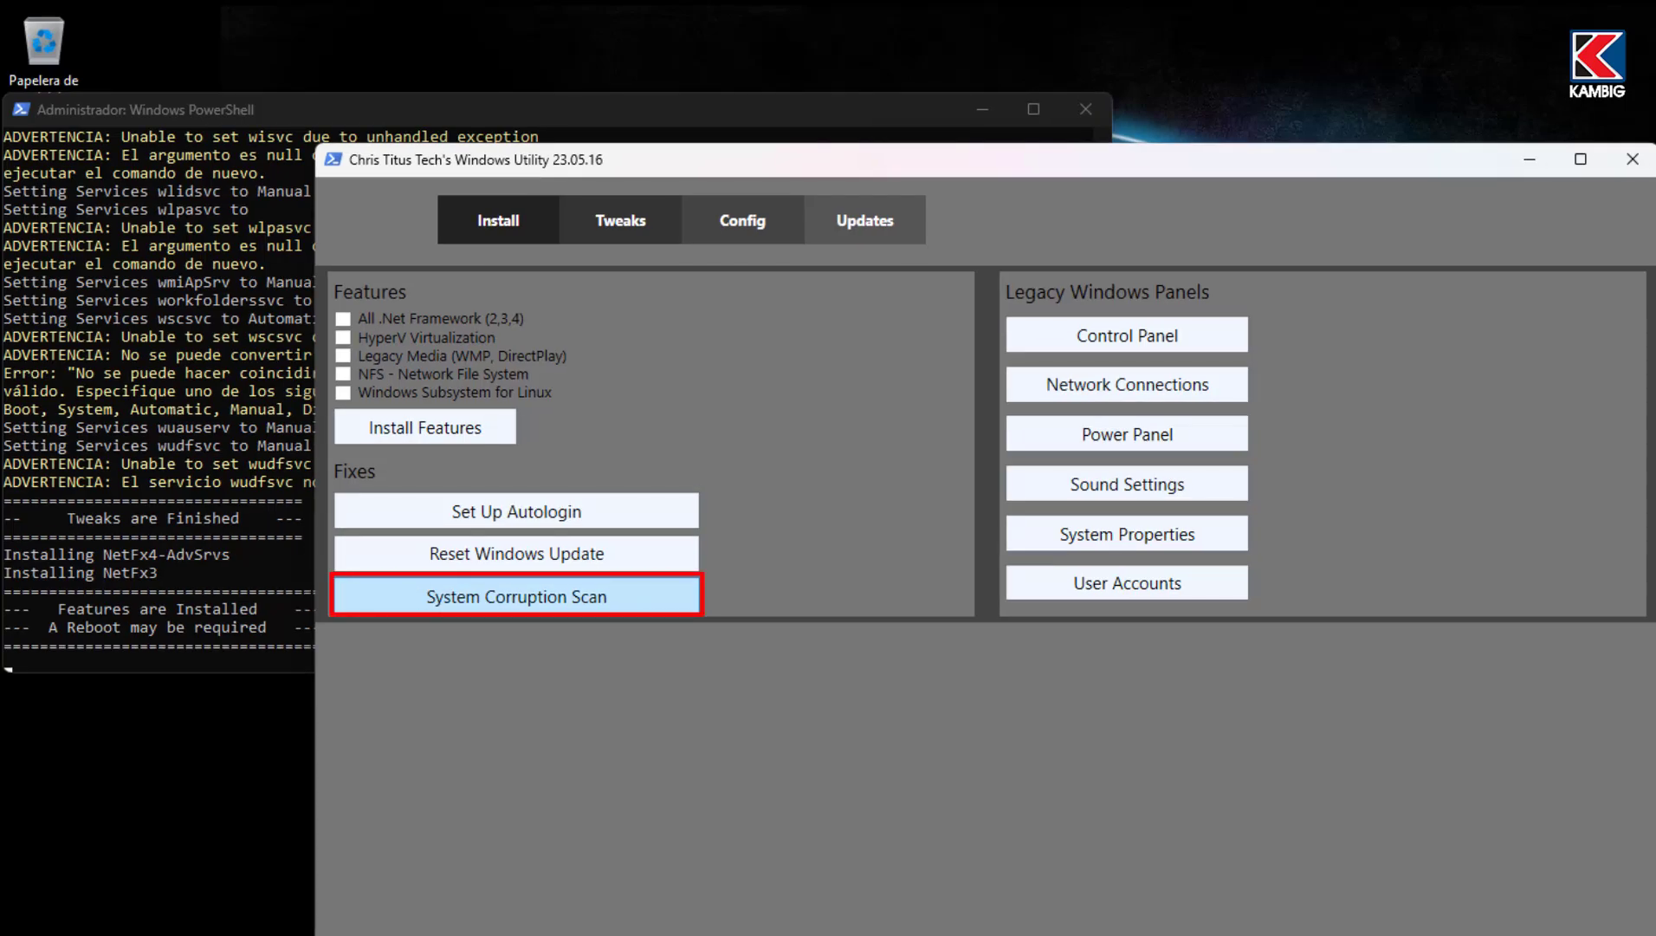
- Run the System Corruption Scan and continue past its final prompt once all four stages are done
{"action": "left_click", "coordinate": [516, 596]}
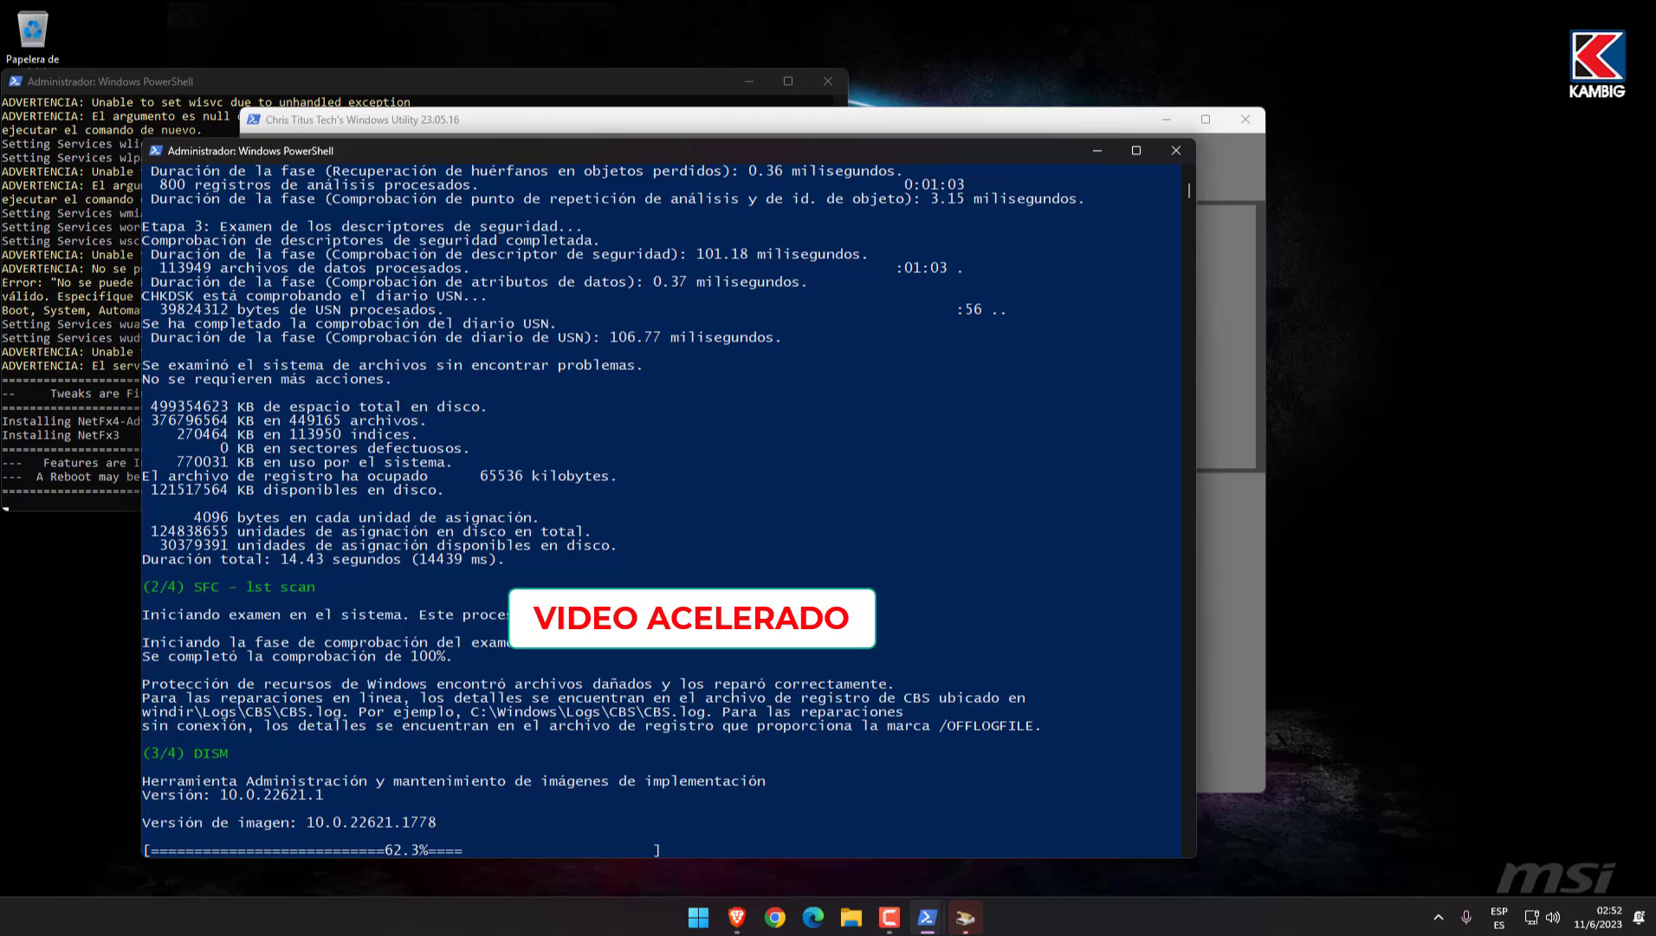
{"action": "key", "text": "XF86AudioMute"}
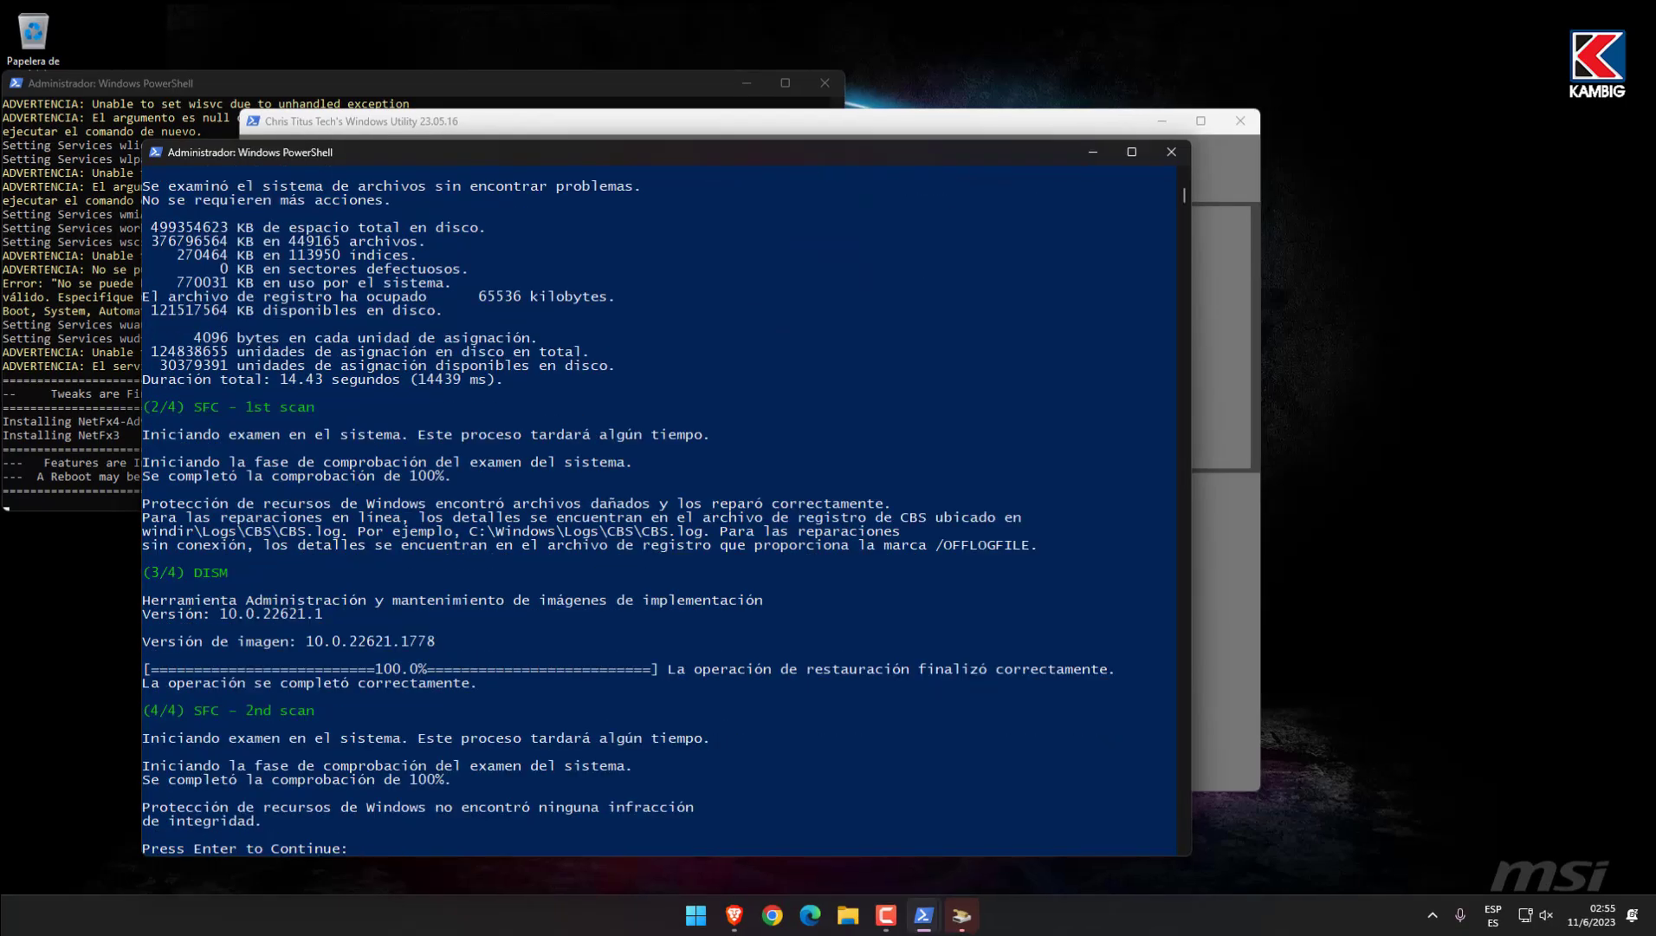
{"action": "key", "text": "Return"}
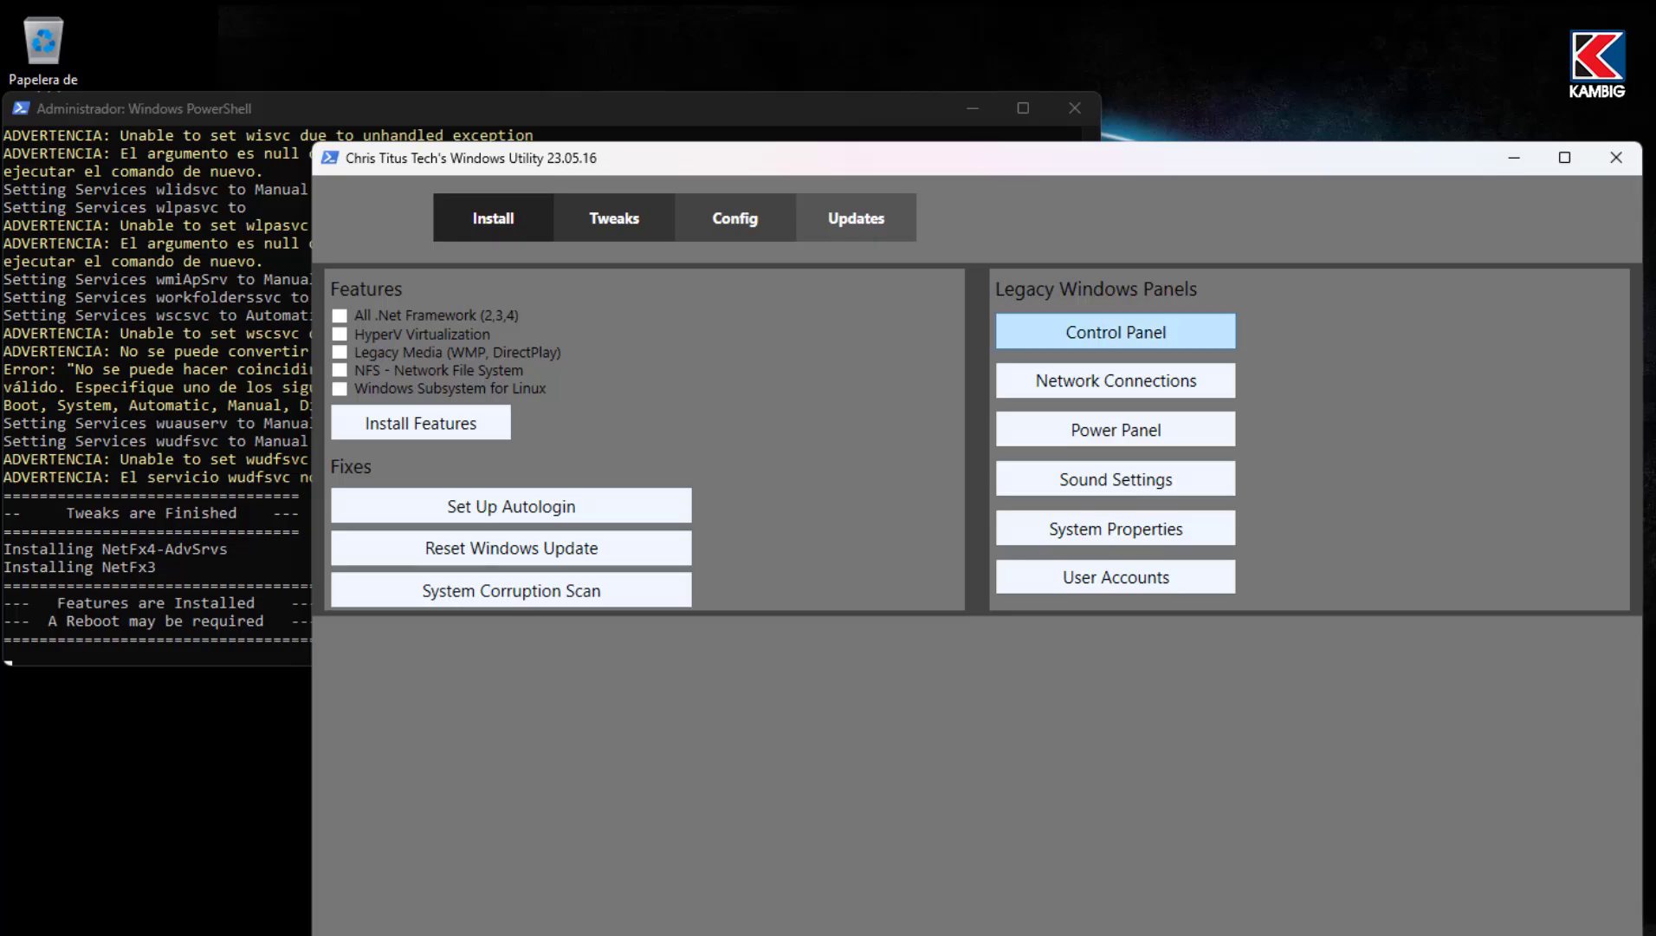
- View the legacy Control Panel from the utility and close it again
{"action": "left_click", "coordinate": [1116, 331]}
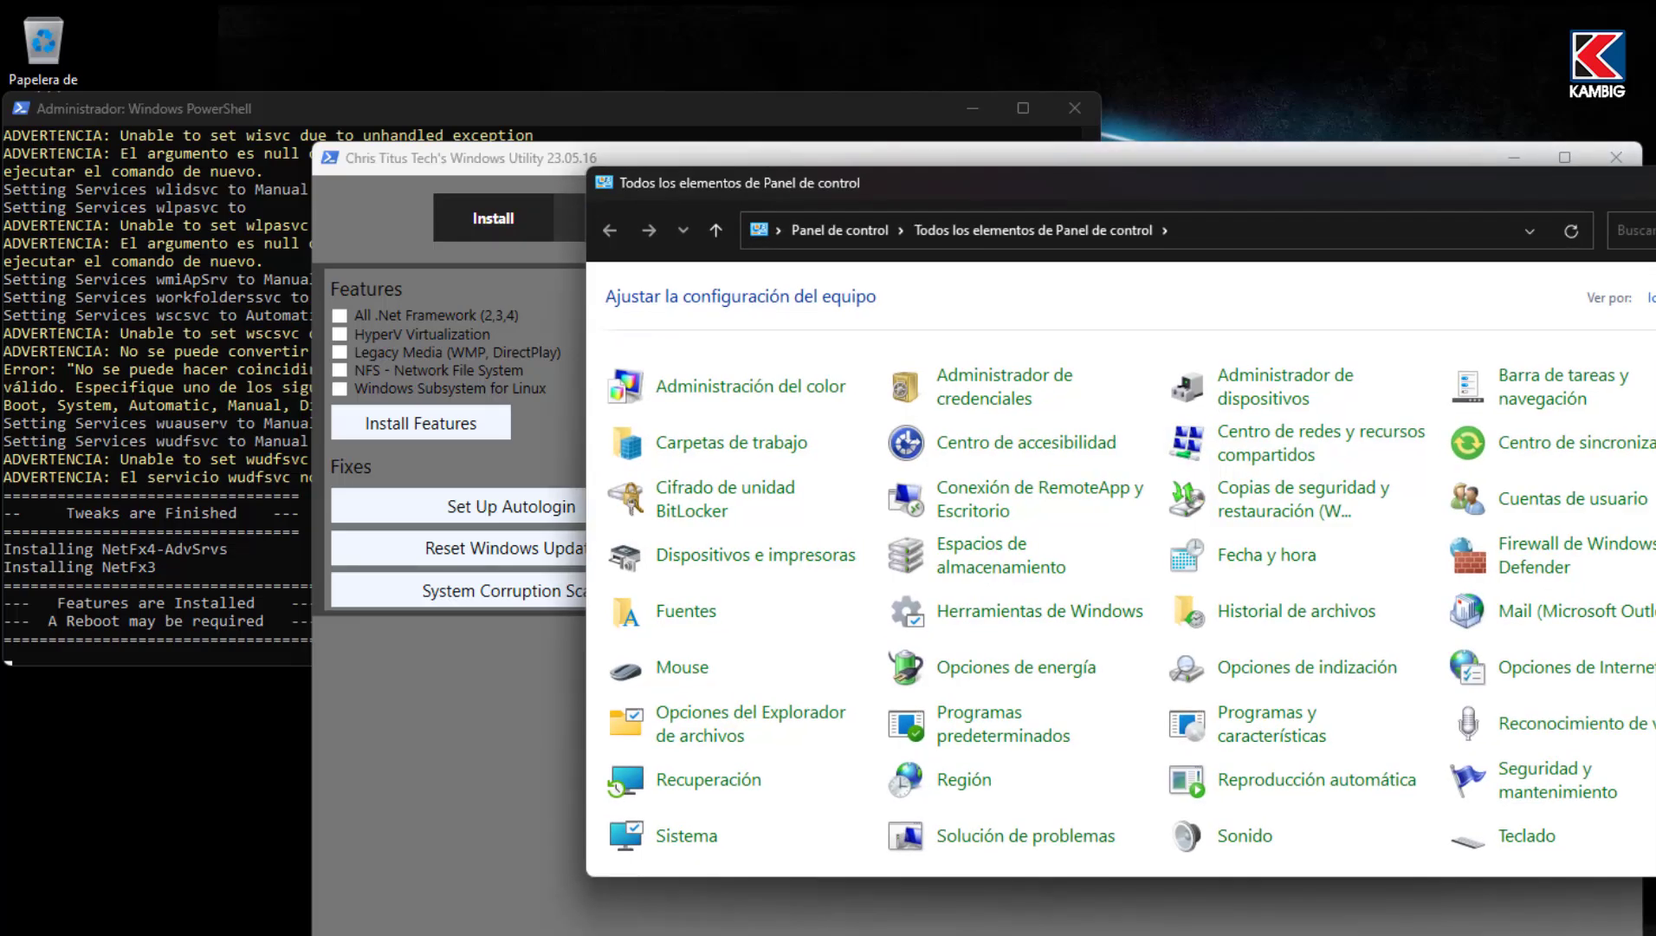
{"action": "key", "text": "alt+F4"}
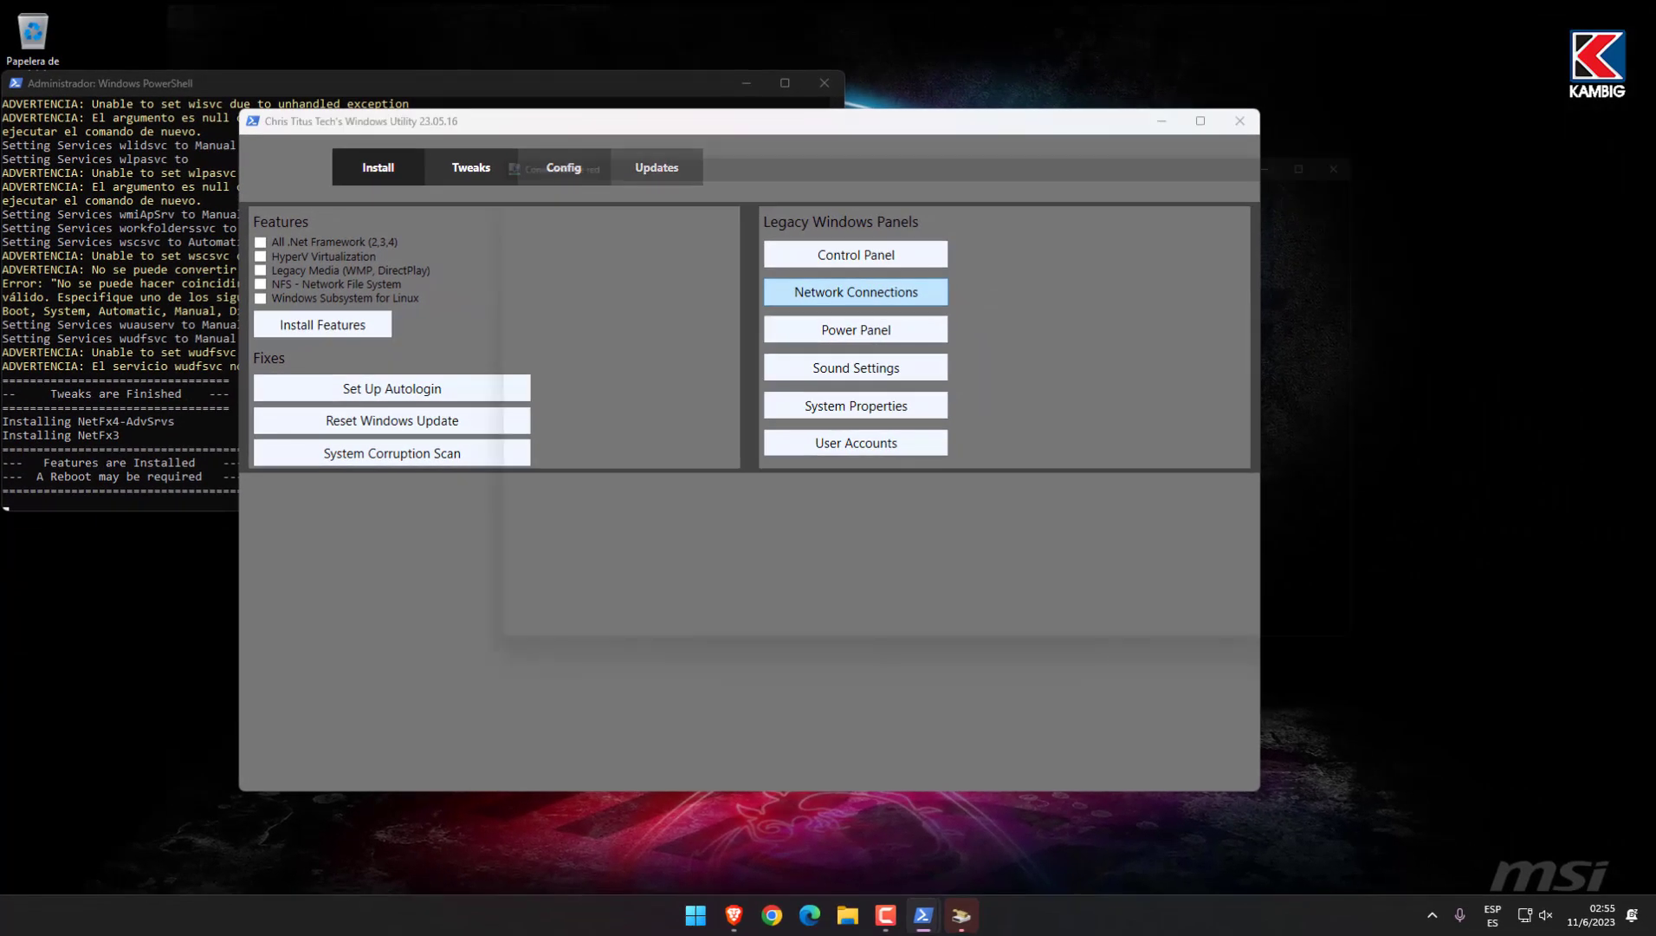
- View the legacy Network Connections and Power Panel windows one after the other, closing each
{"action": "left_click", "coordinate": [904, 308]}
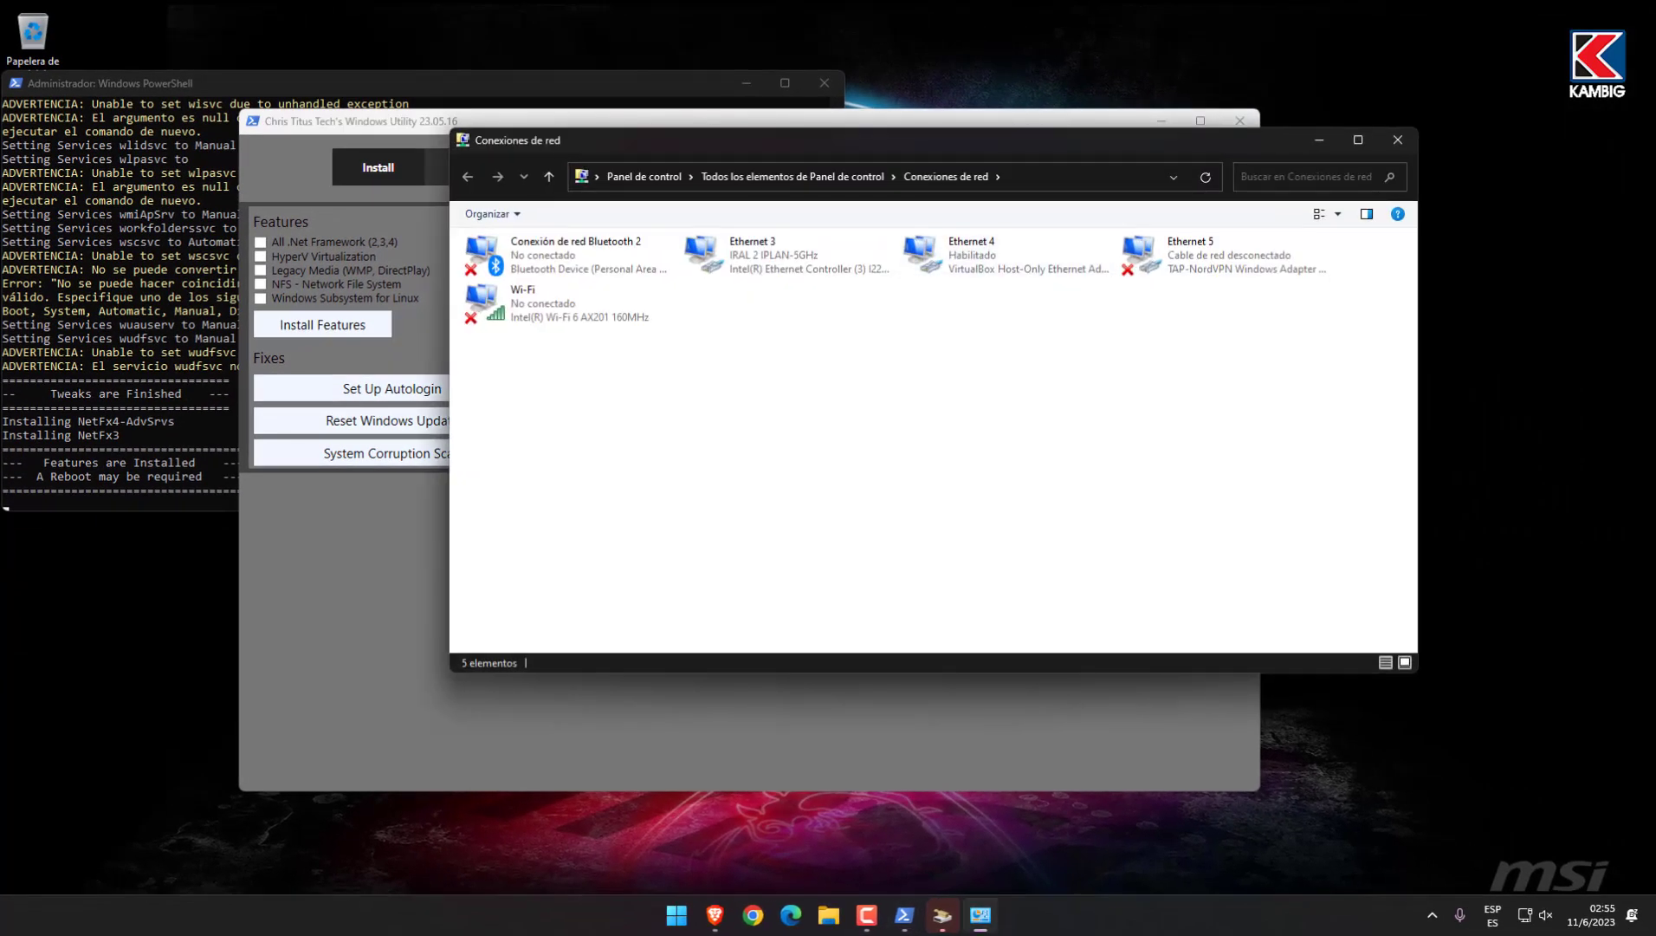
{"action": "key", "text": "alt+F4"}
{"action": "left_click", "coordinate": [858, 329]}
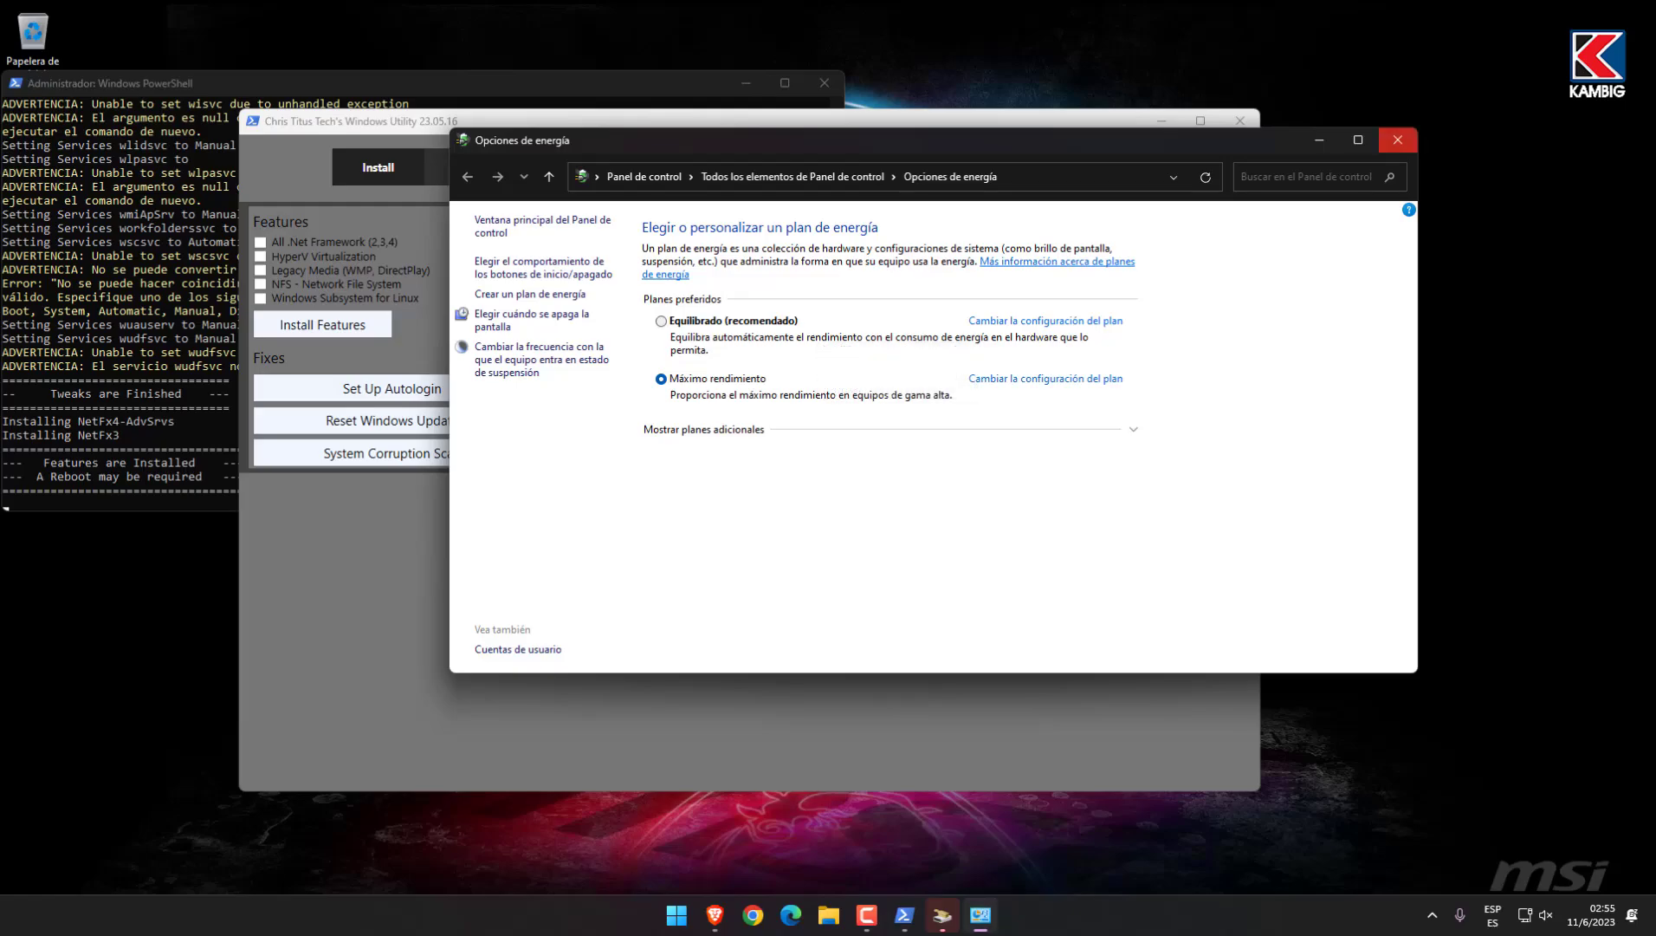
{"action": "left_click", "coordinate": [1397, 139]}
- Look through the playback devices in the legacy Sound Settings and close the dialog
{"action": "left_click", "coordinate": [856, 368]}
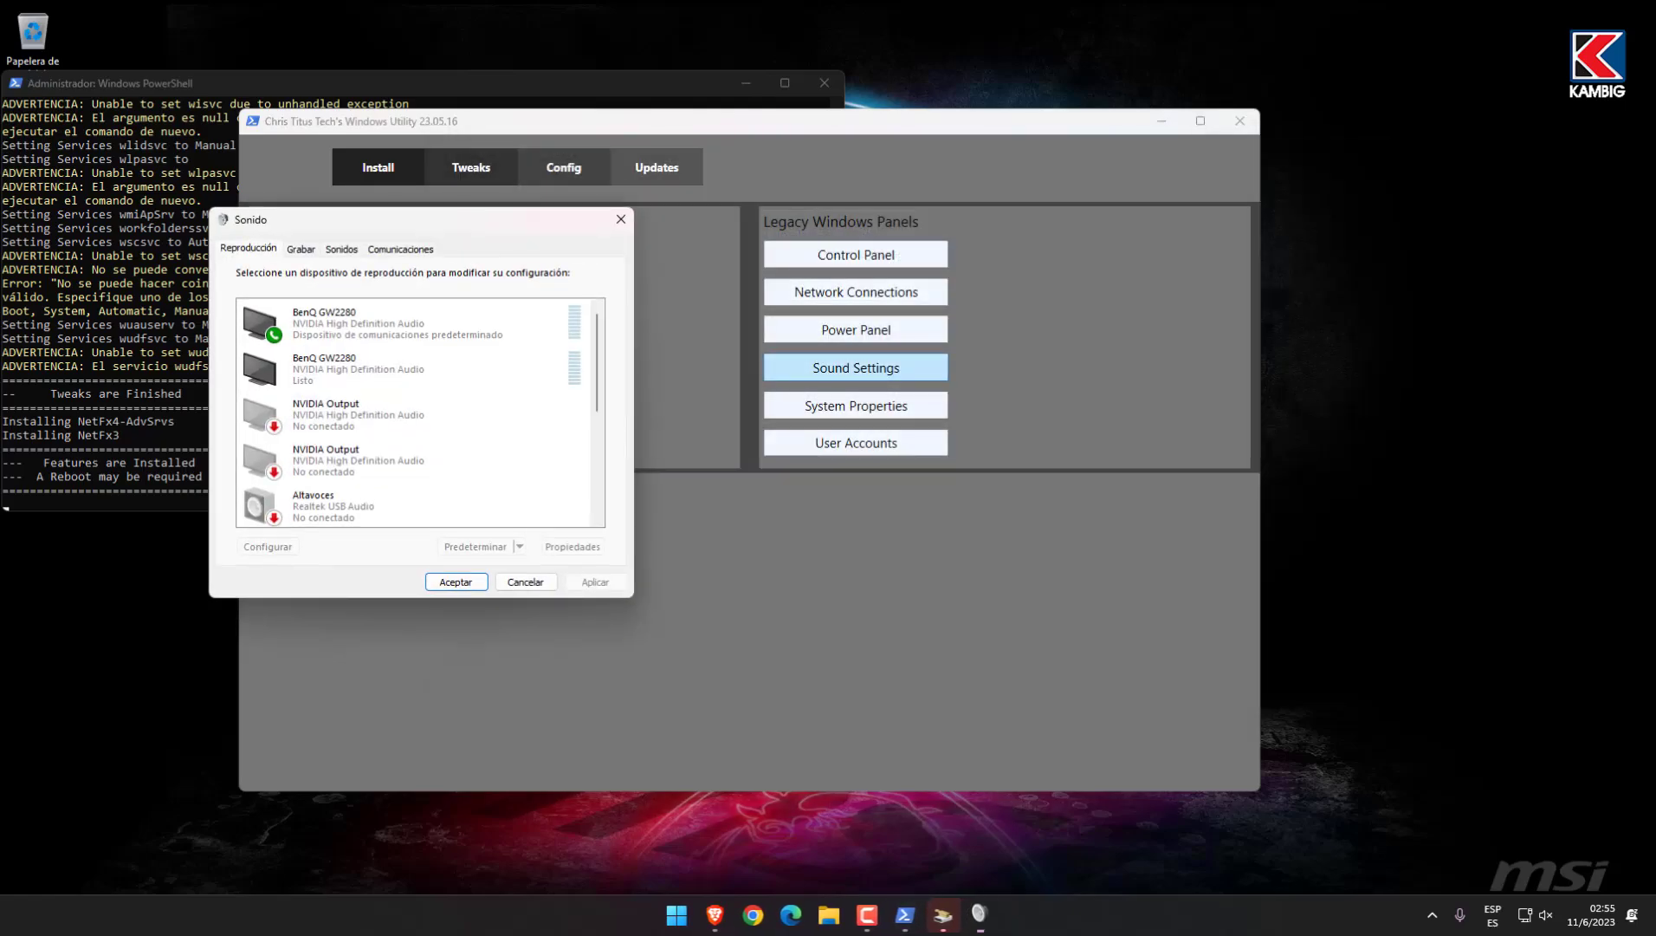
{"action": "scroll", "coordinate": [420, 412], "scroll_direction": "down", "scroll_amount": 3}
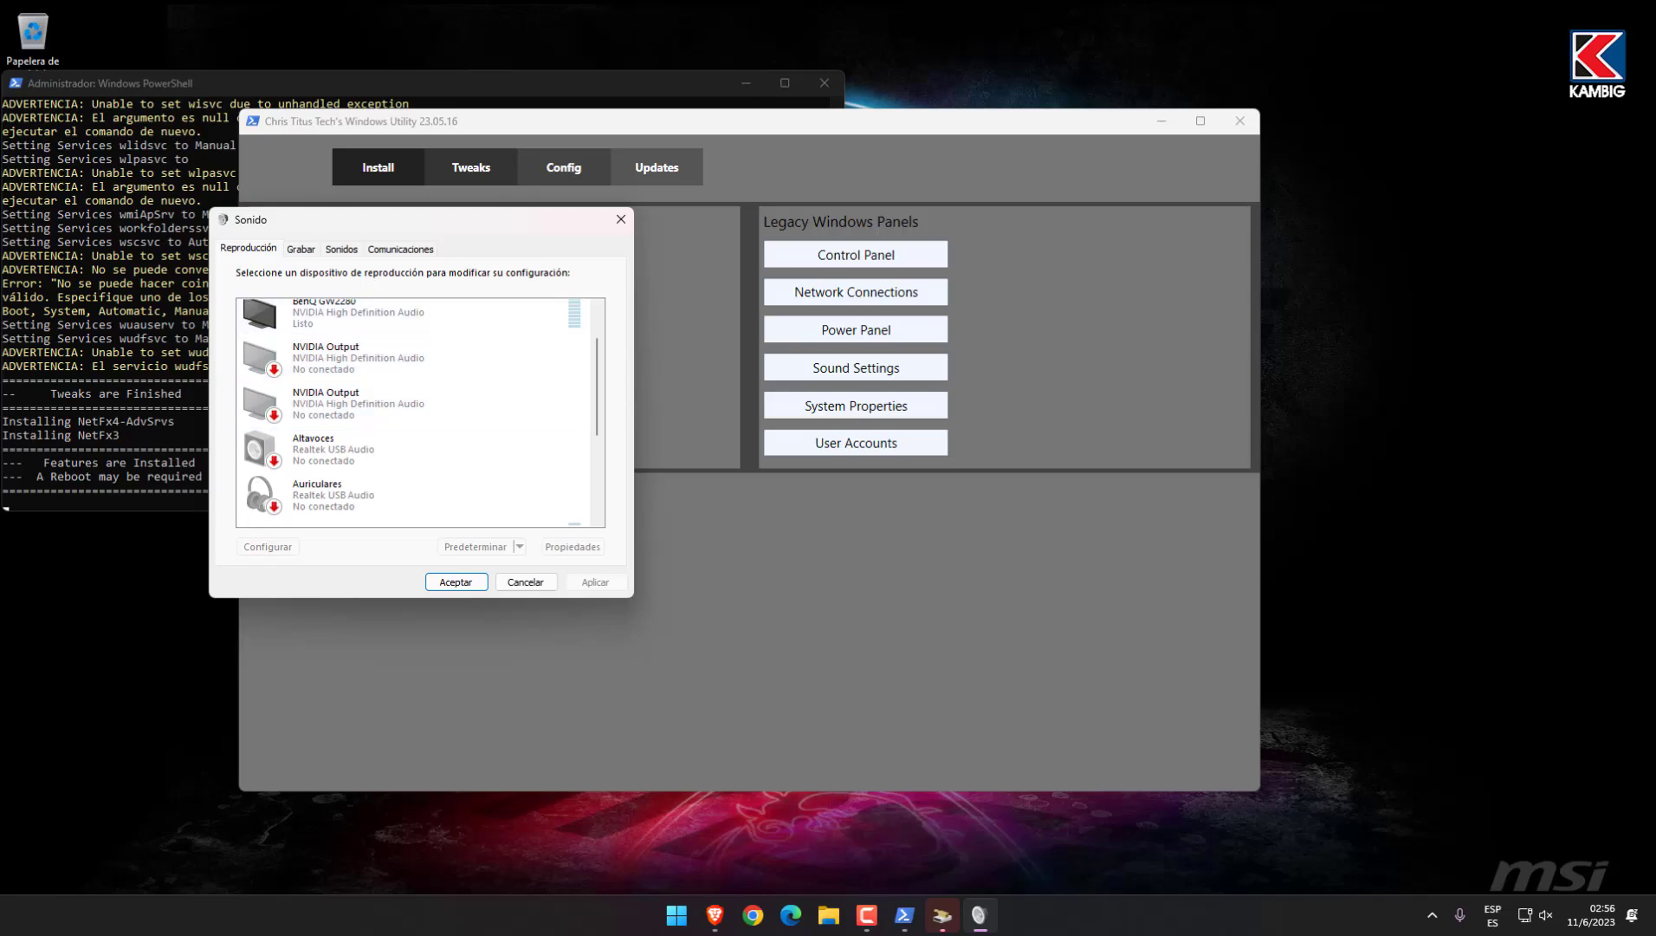
{"action": "left_click", "coordinate": [621, 219]}
- View the system protection settings in System Properties and the legacy User Accounts list, closing both dialogs without changes
{"action": "left_click", "coordinate": [856, 405]}
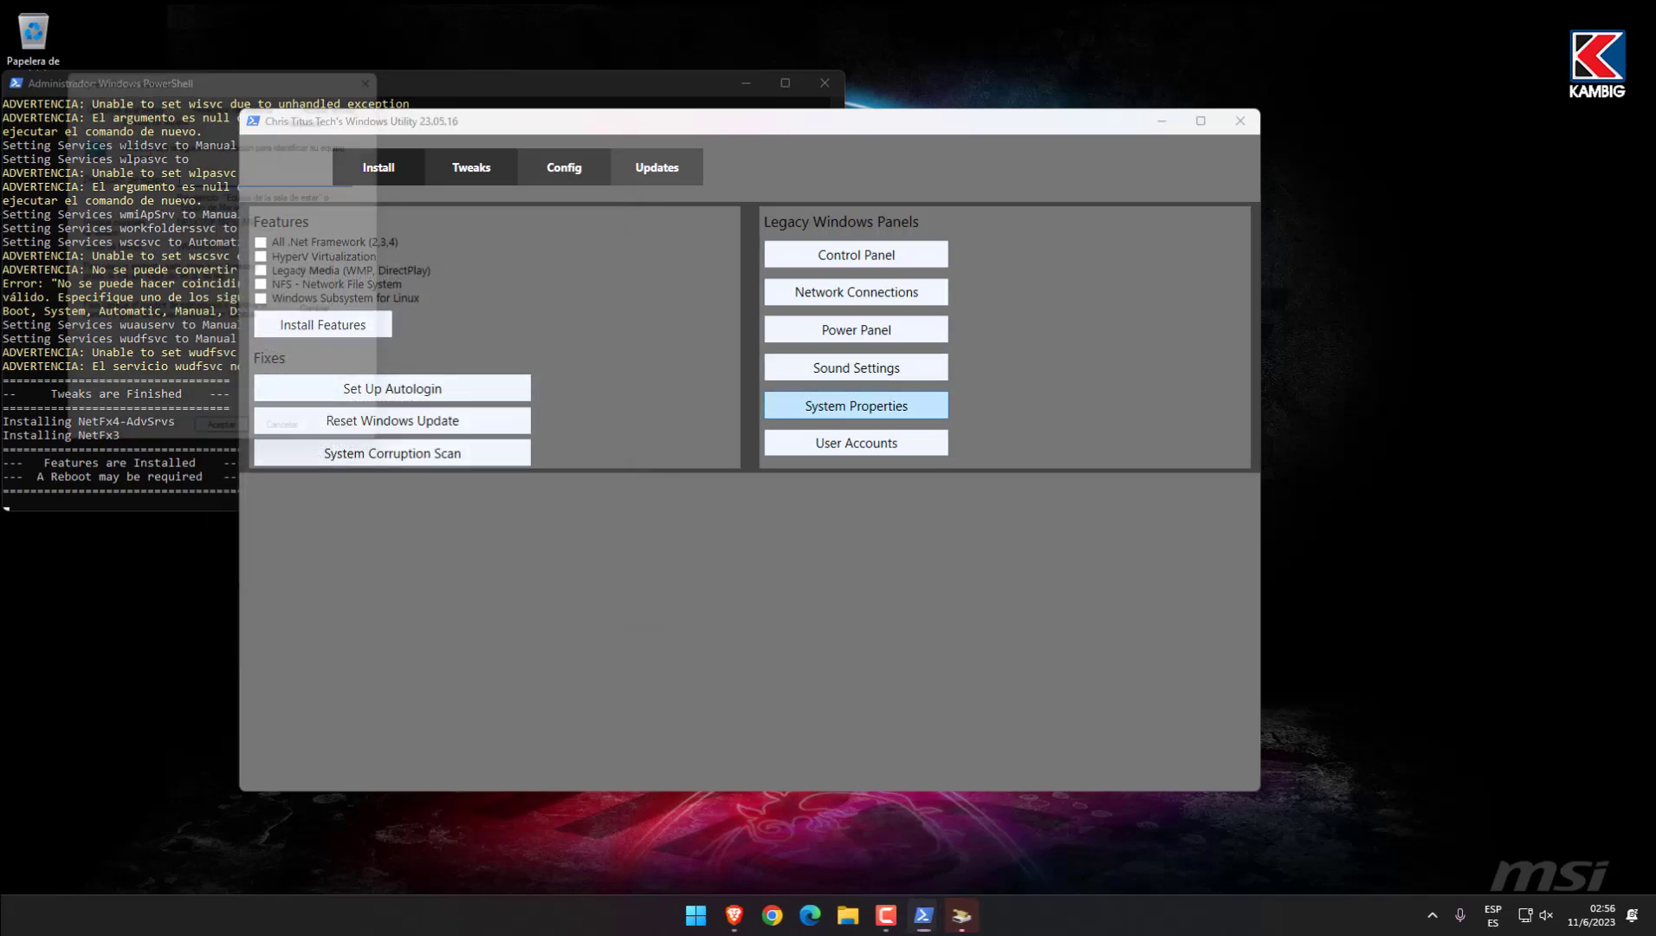
{"action": "left_click", "coordinate": [241, 92]}
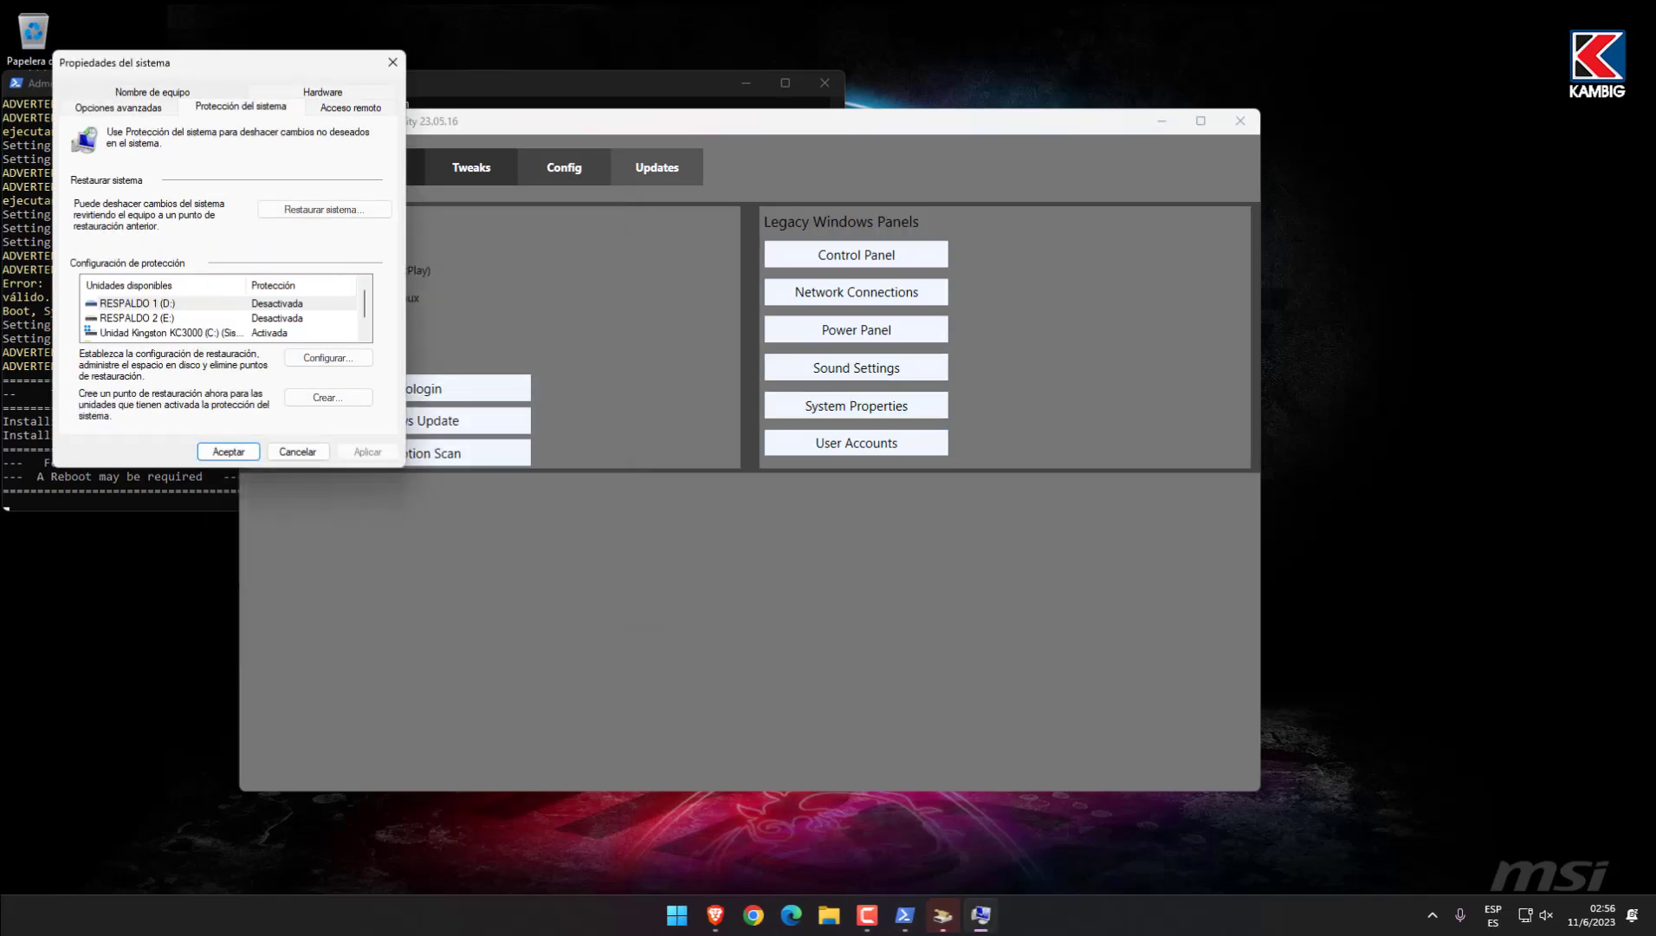
{"action": "left_click", "coordinate": [392, 62]}
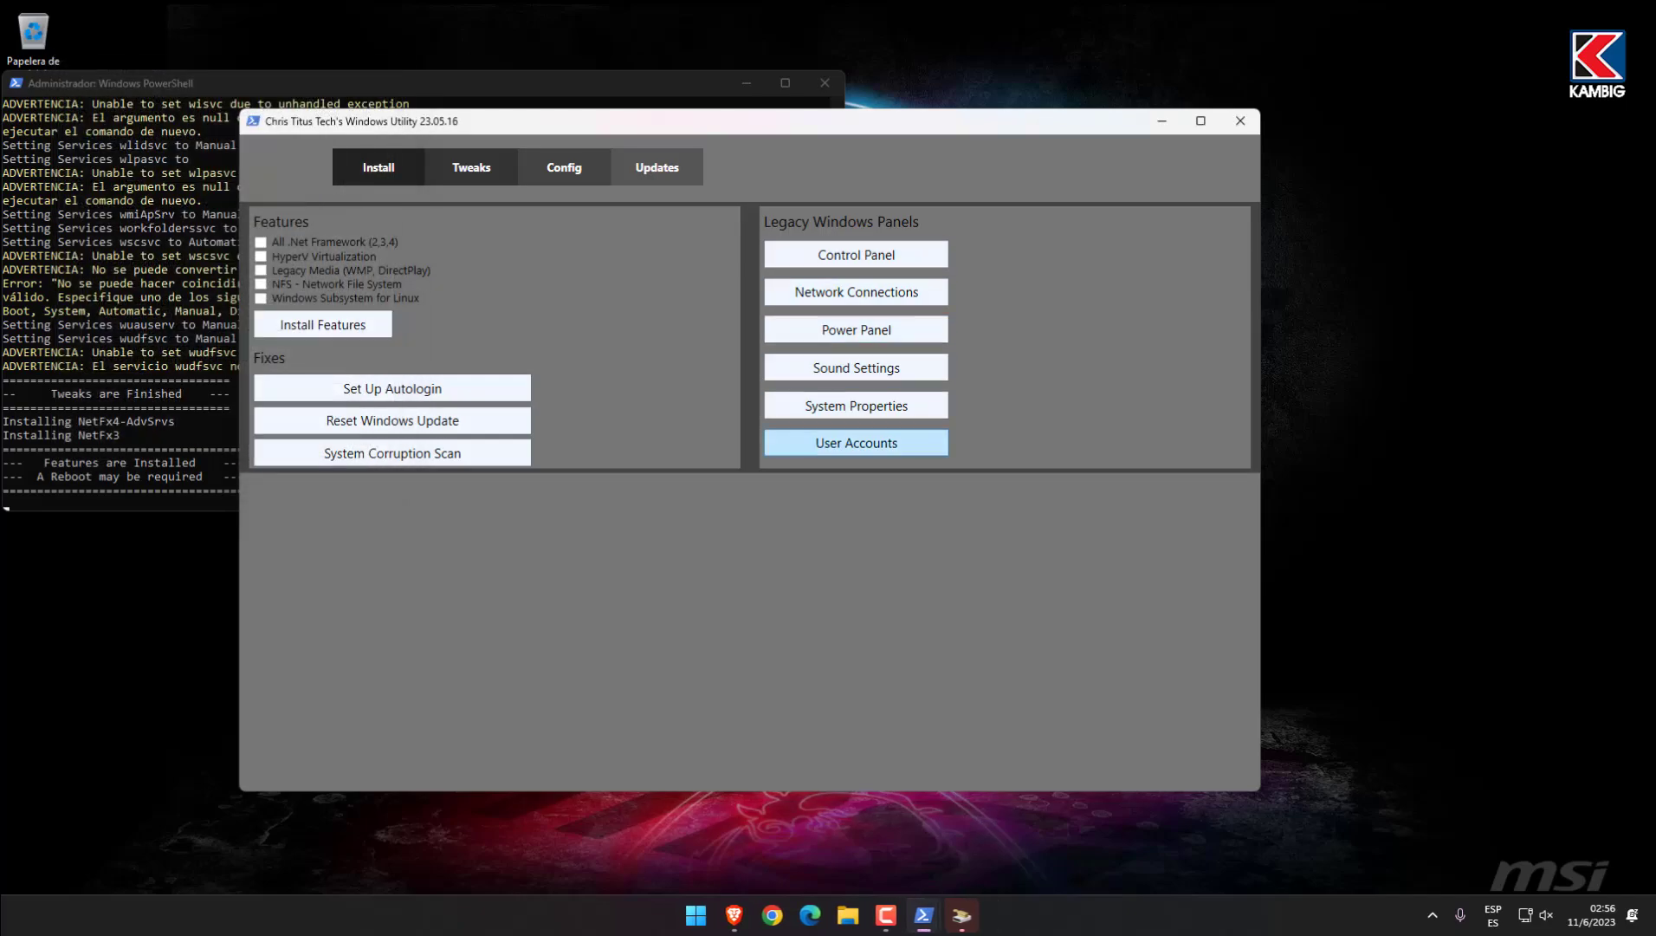
{"action": "left_click", "coordinate": [856, 443]}
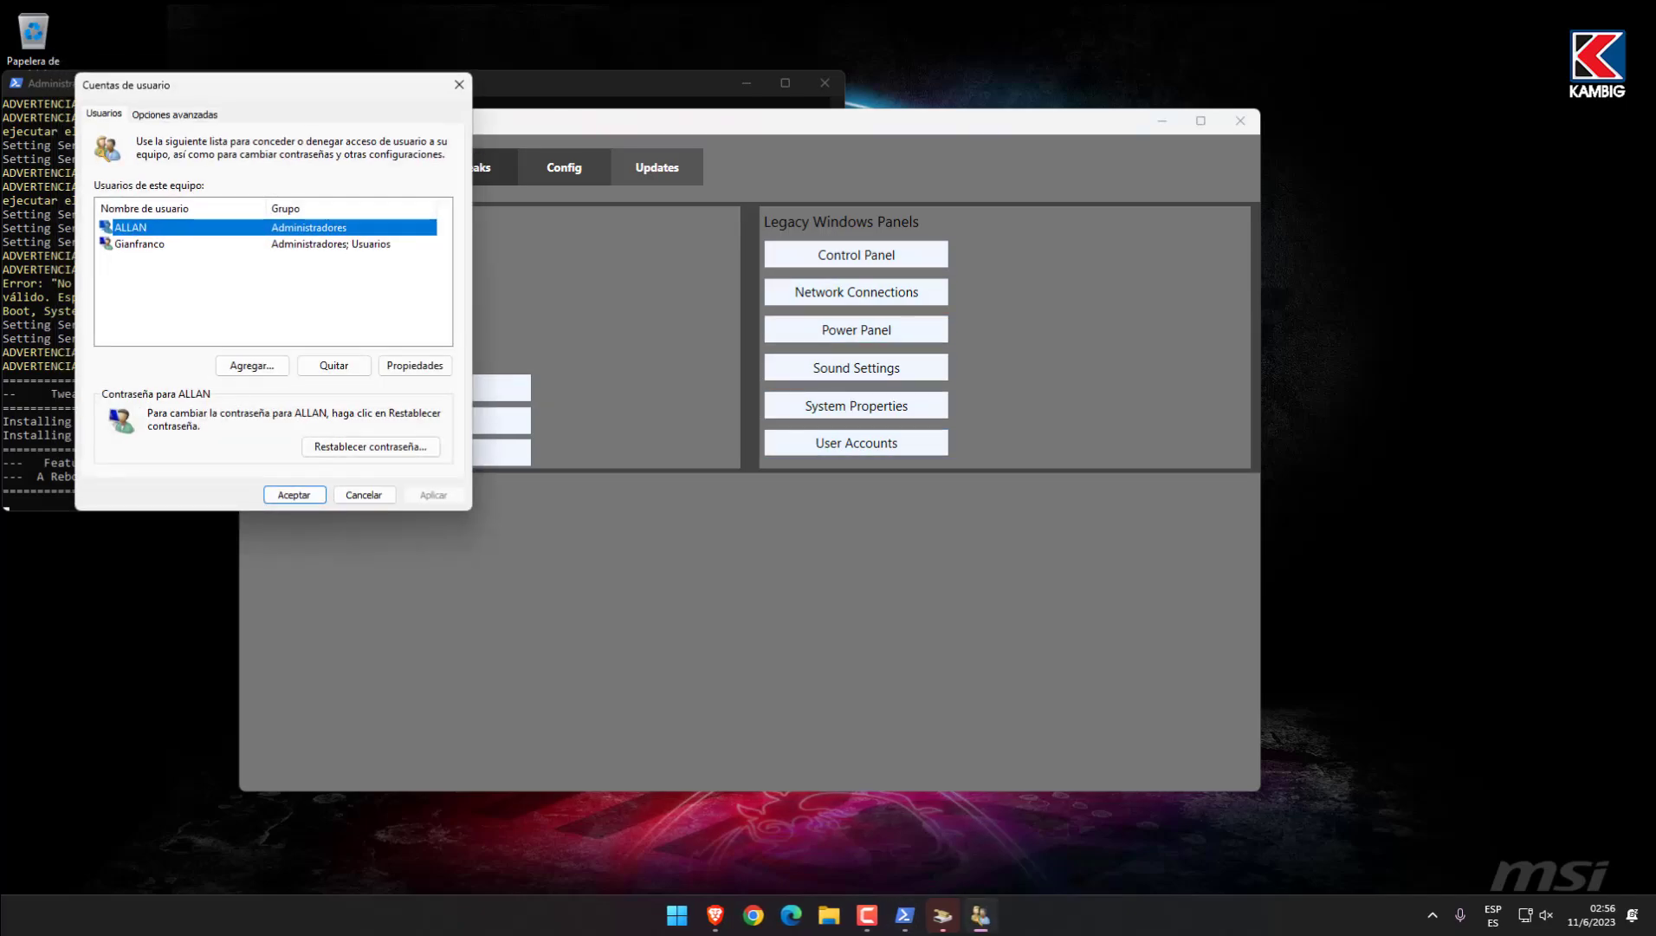
{"action": "left_click", "coordinate": [459, 84]}
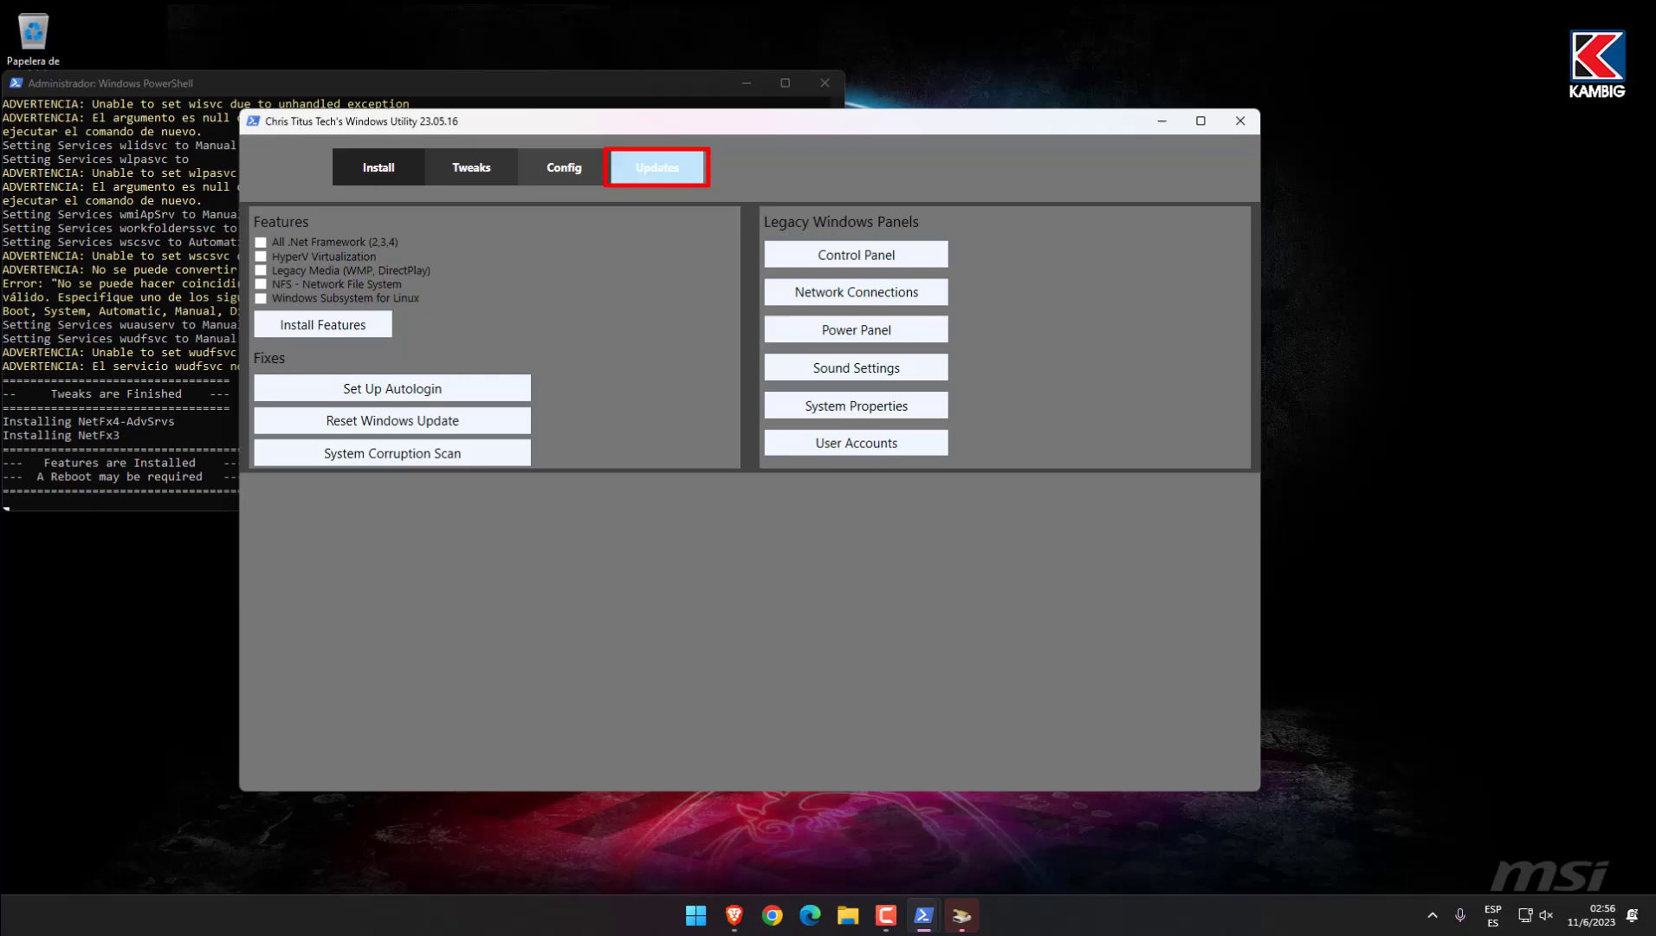
- Apply the Security (Recommended) Settings for Windows updates and dismiss the completion message
{"action": "left_click", "coordinate": [657, 167]}
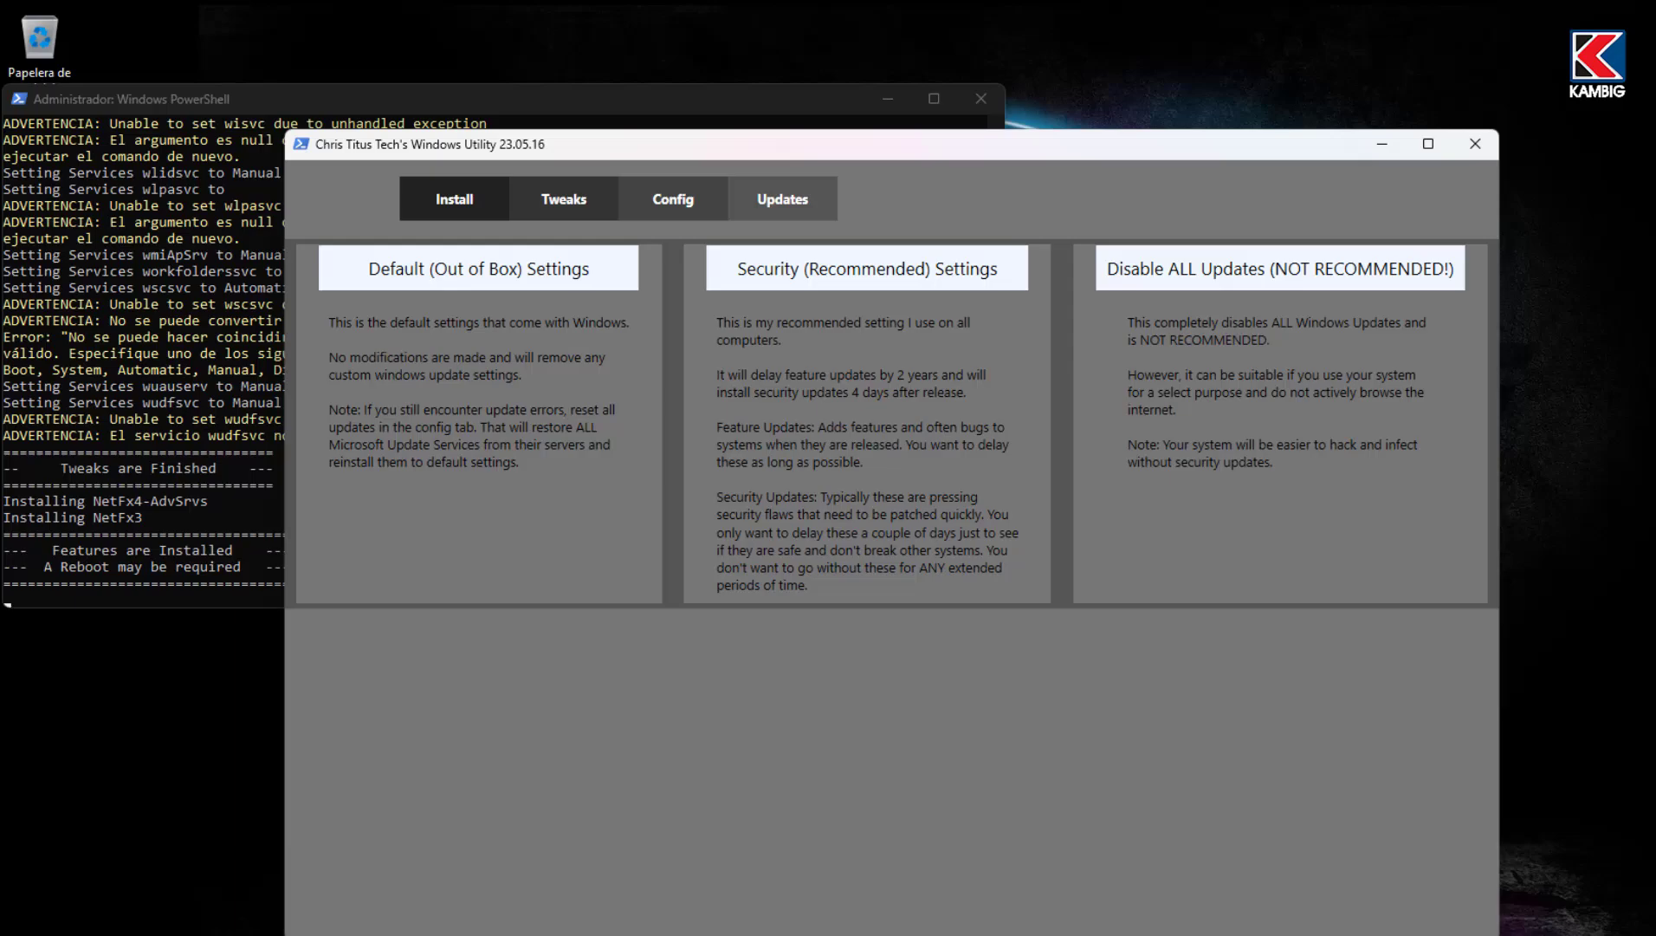
{"action": "left_click", "coordinate": [867, 268]}
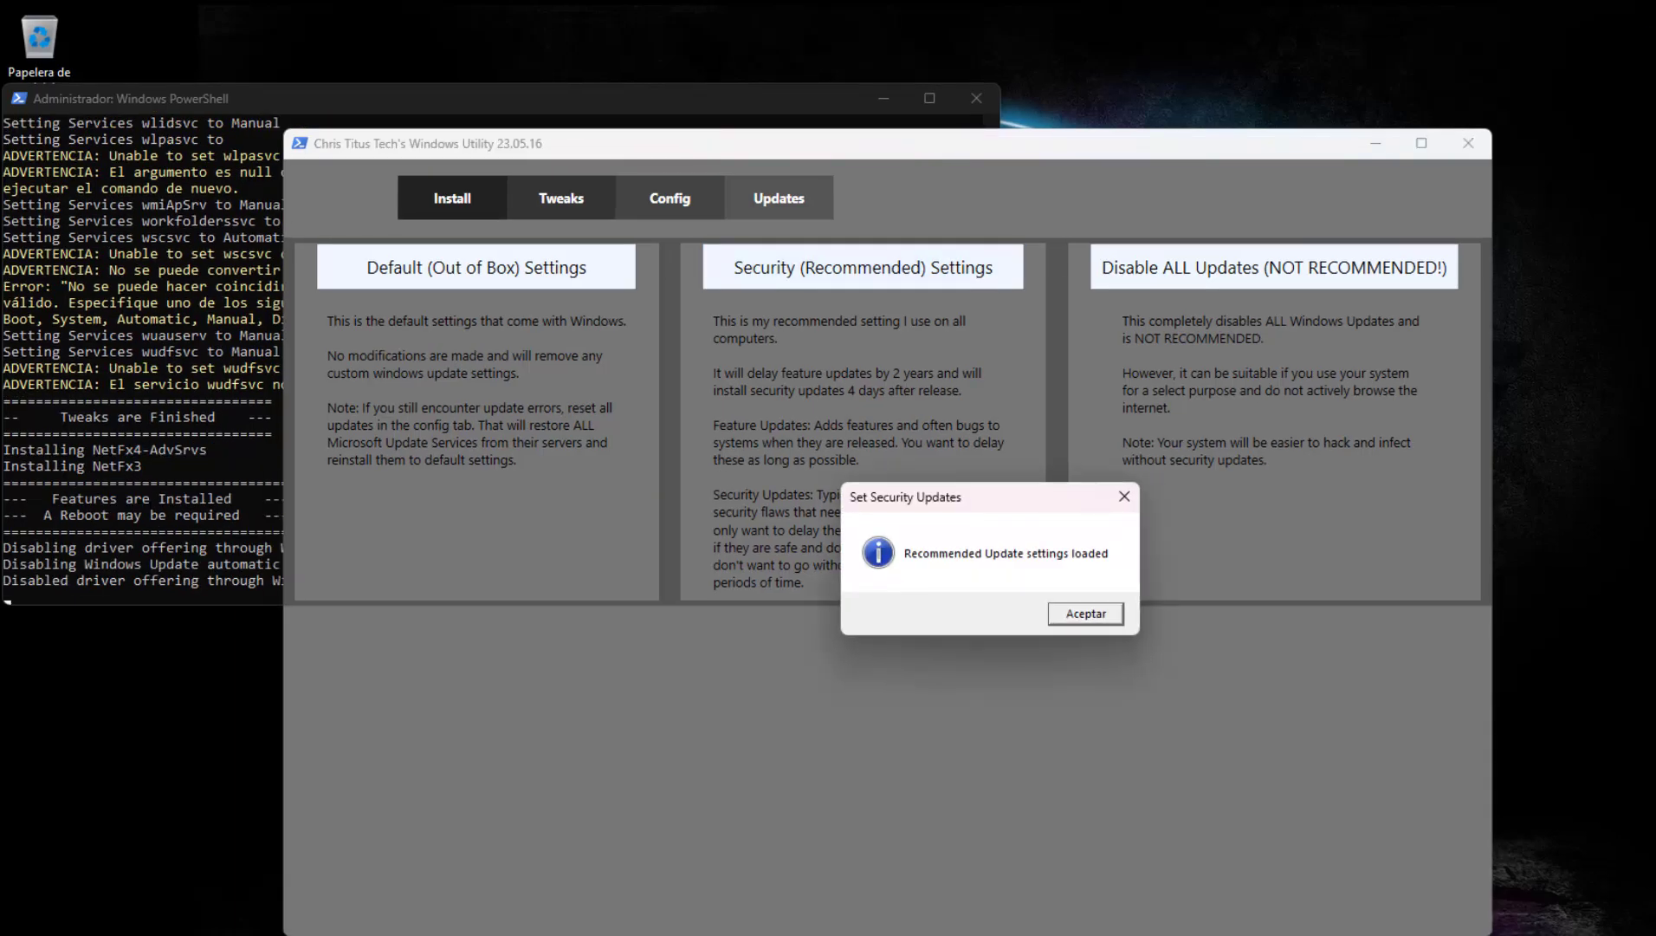
{"action": "key", "text": "Return"}
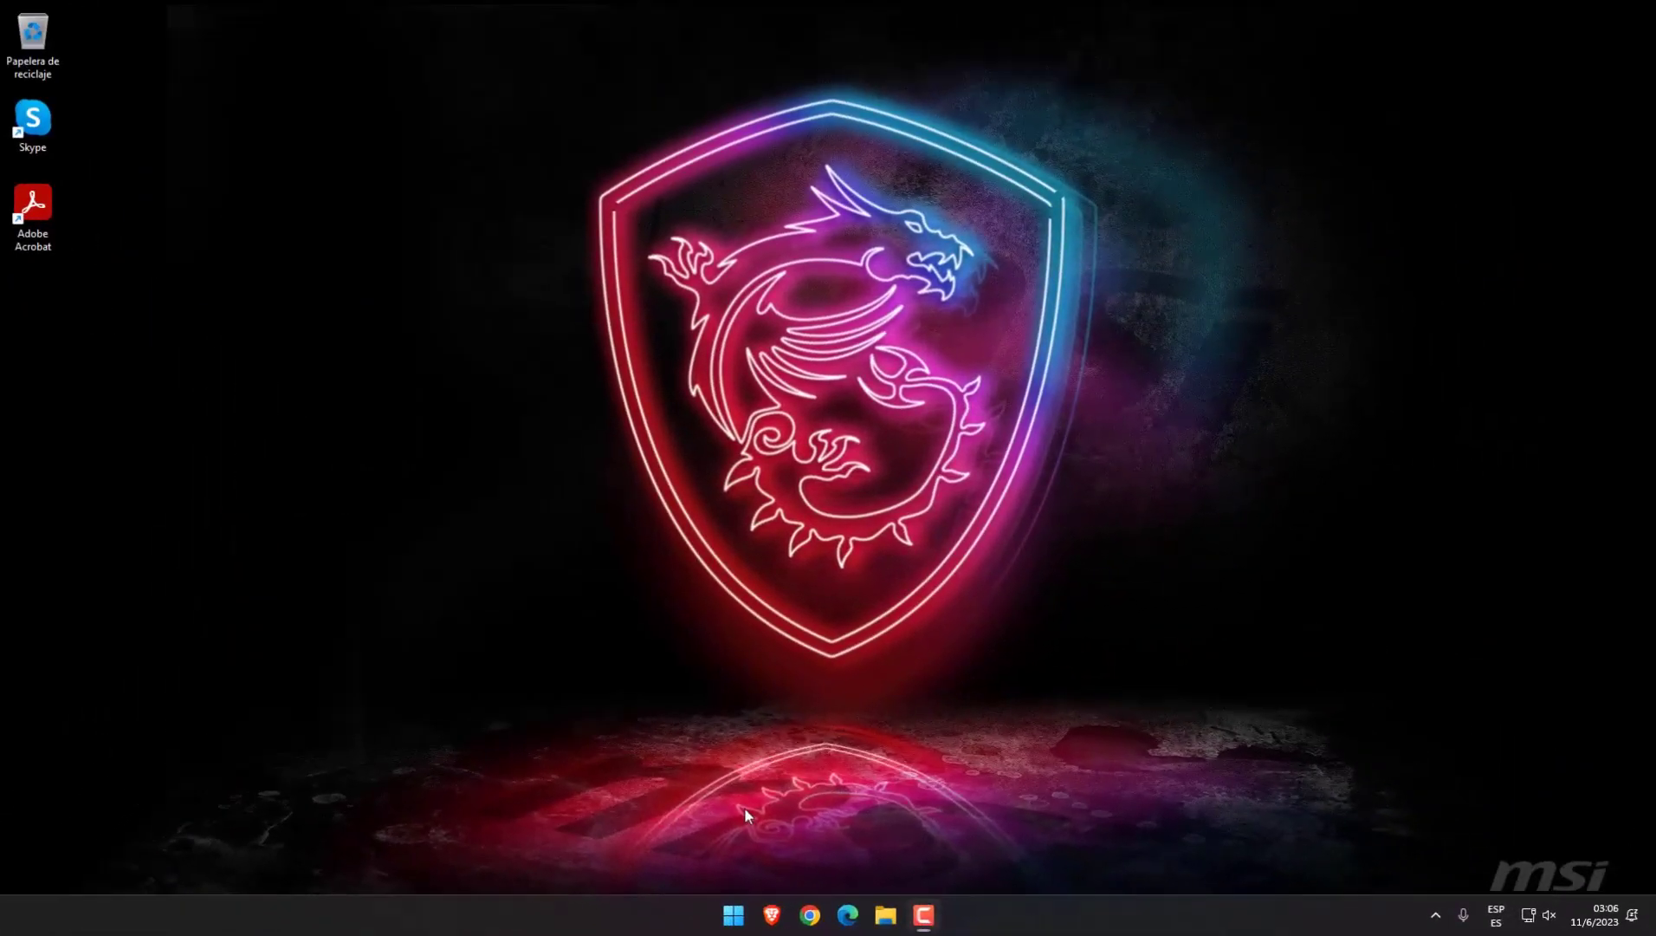
- Check CPU performance and the list of running processes in Task Manager, and close it
{"action": "key", "text": "ctrl+shift+Escape"}
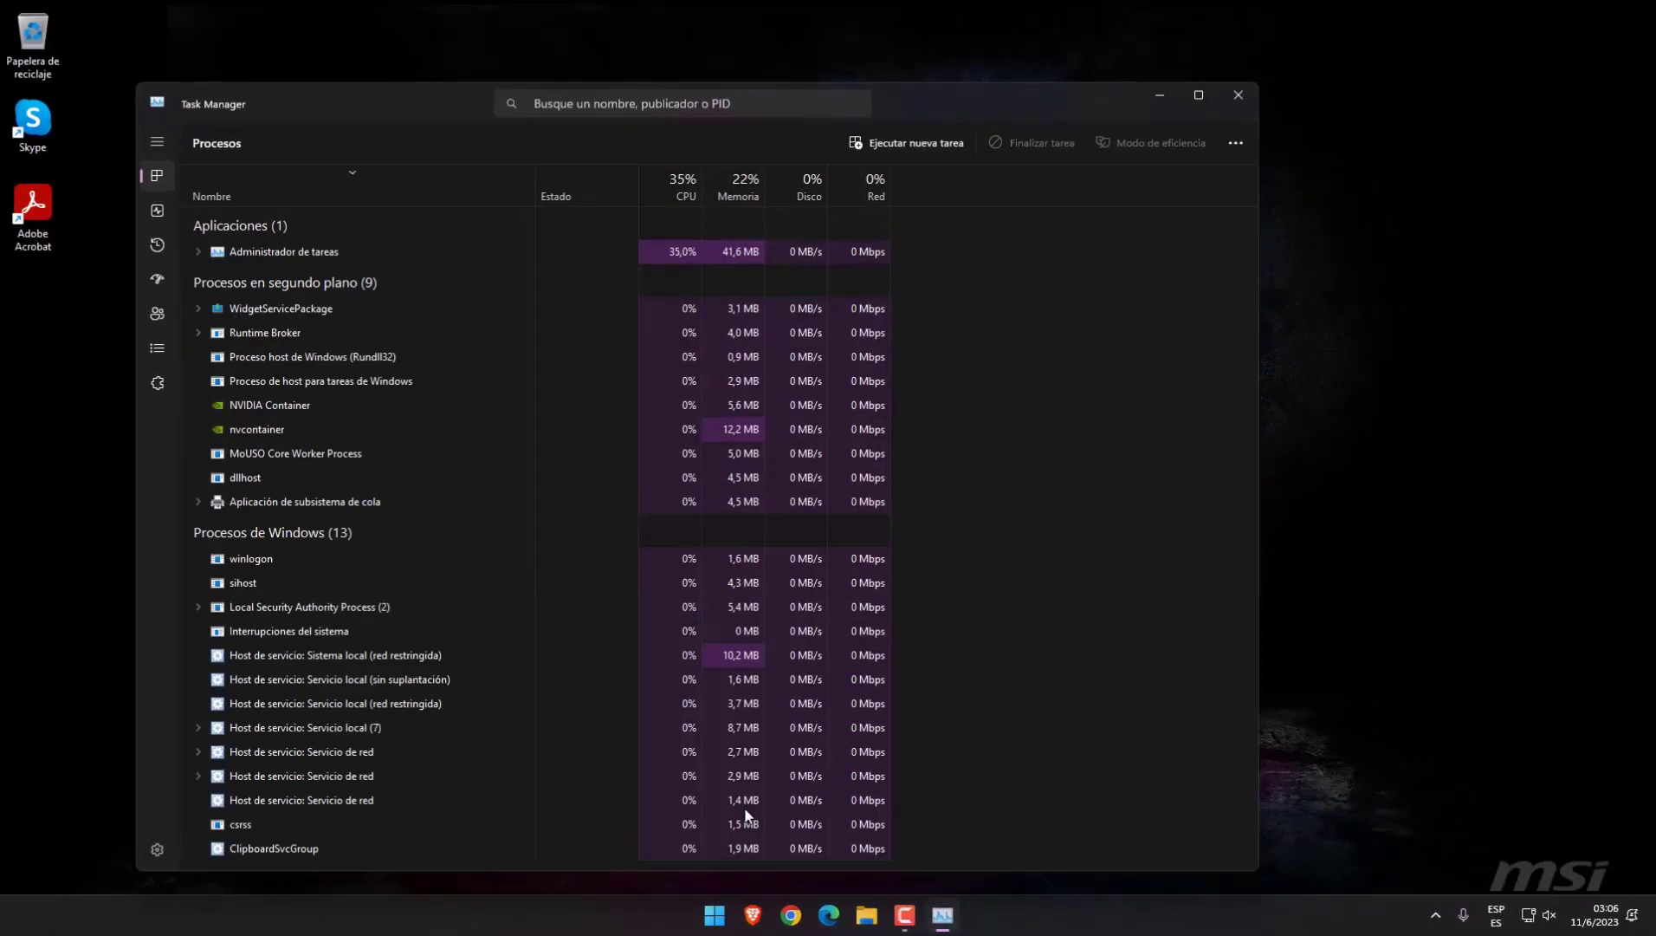
{"action": "left_click", "coordinate": [159, 214]}
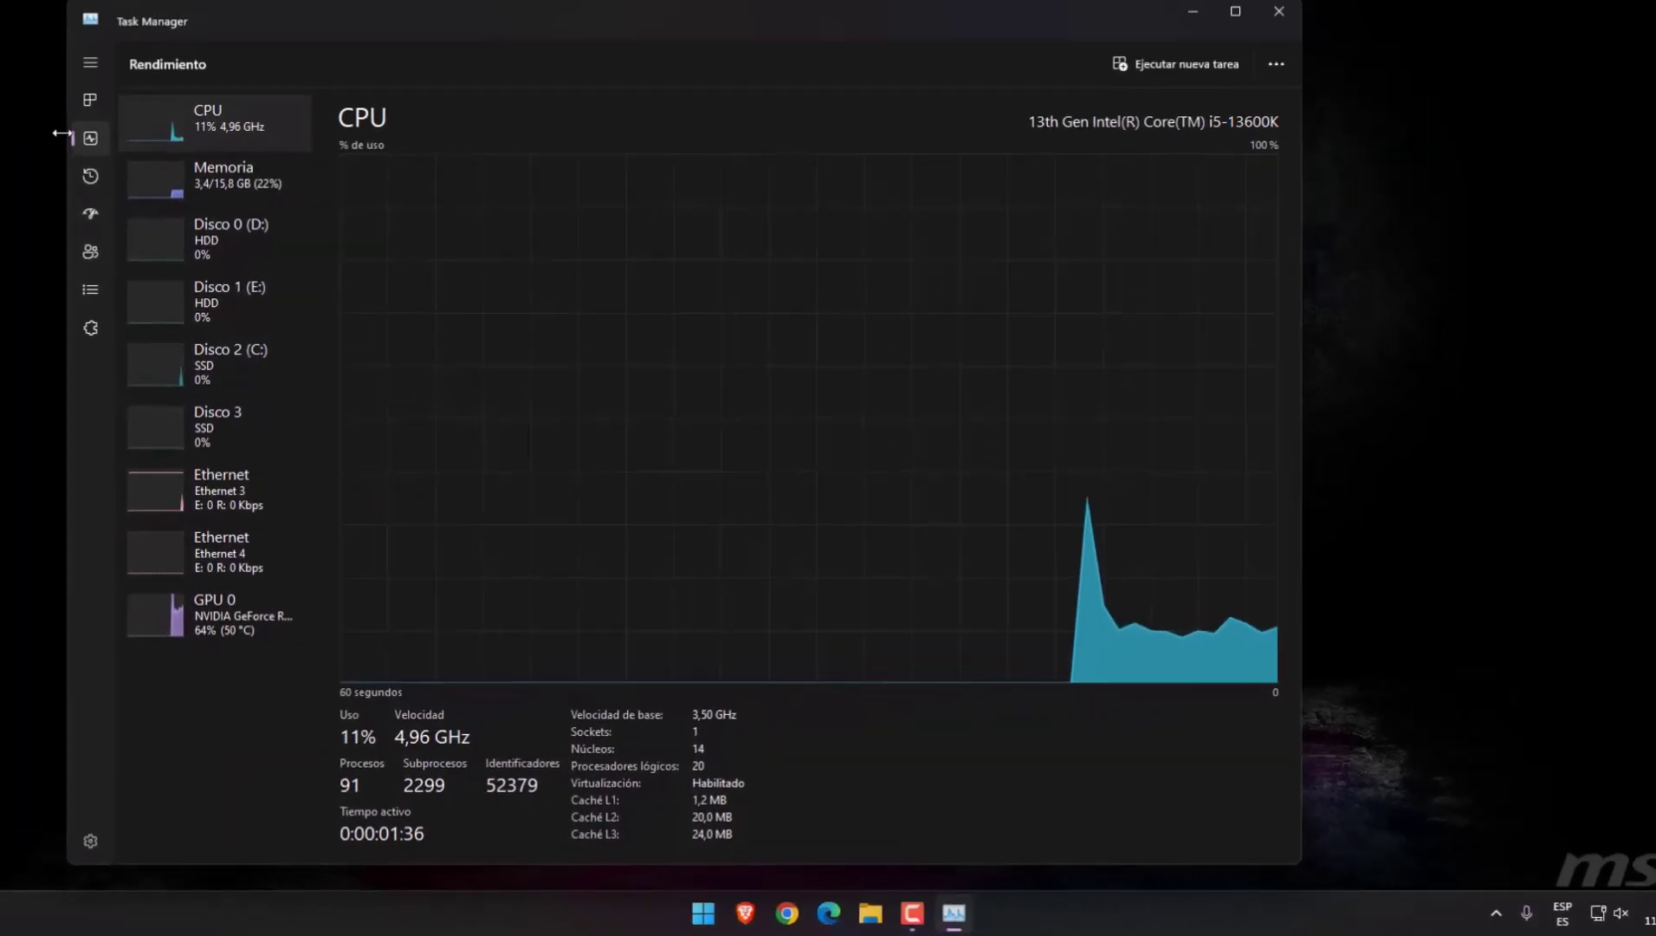
{"action": "left_click", "coordinate": [90, 100]}
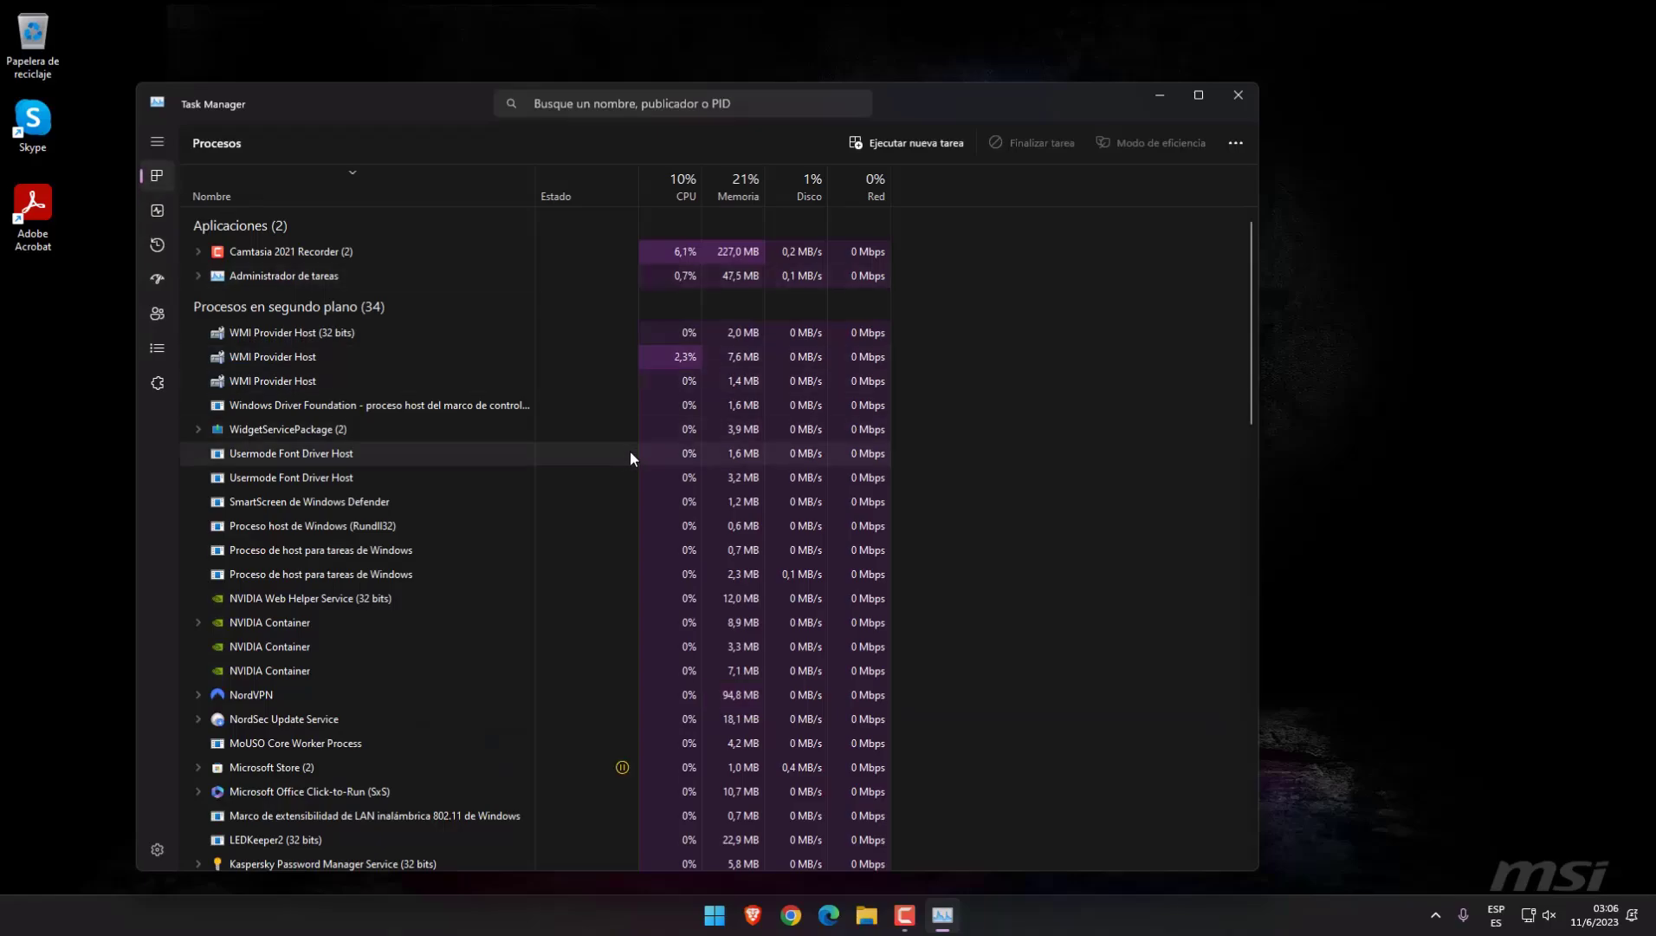
{"action": "scroll", "coordinate": [630, 453], "scroll_direction": "down", "scroll_amount": 6}
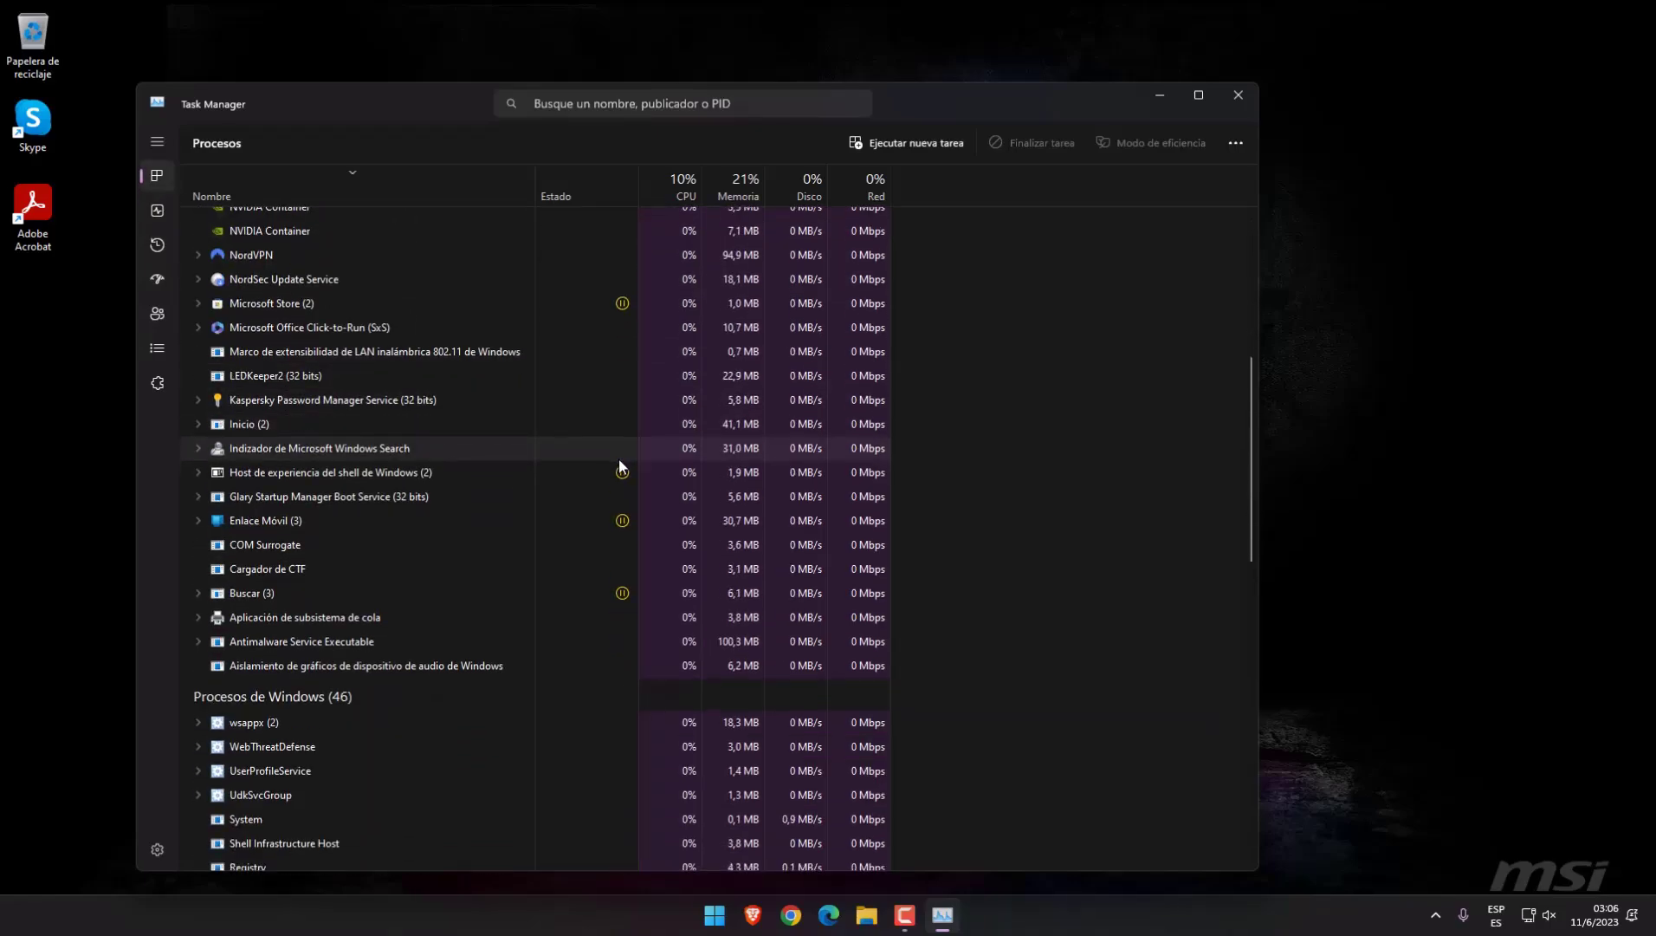
{"action": "scroll", "coordinate": [618, 465], "scroll_direction": "down", "scroll_amount": 7}
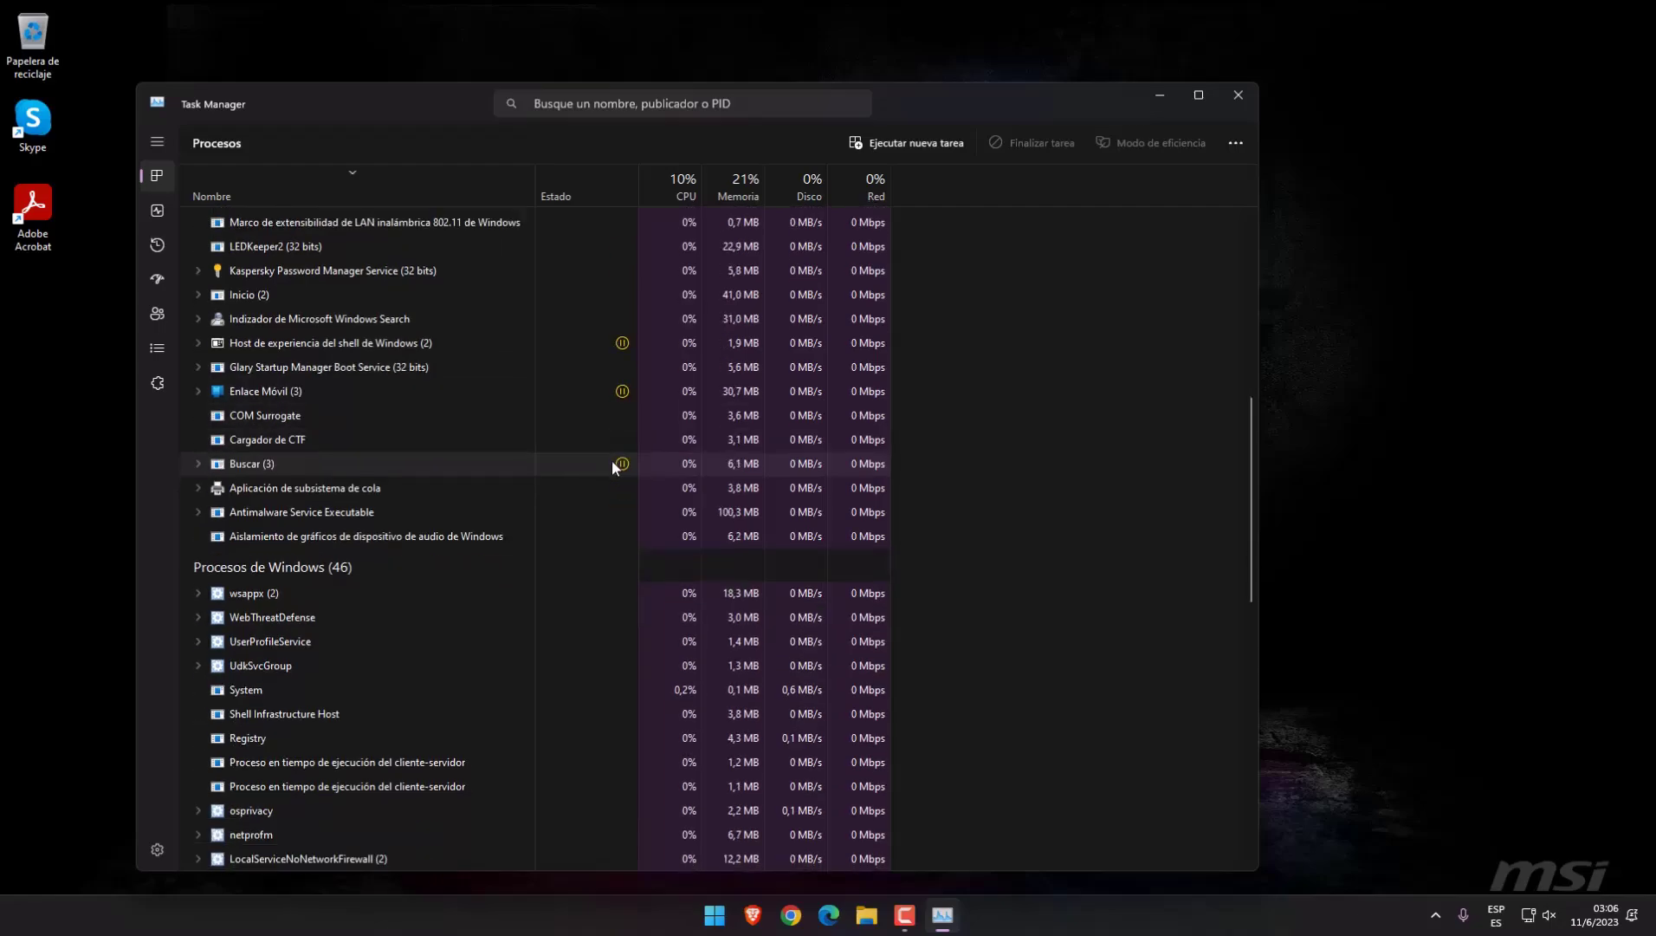
{"action": "scroll", "coordinate": [610, 468], "scroll_direction": "down", "scroll_amount": 6}
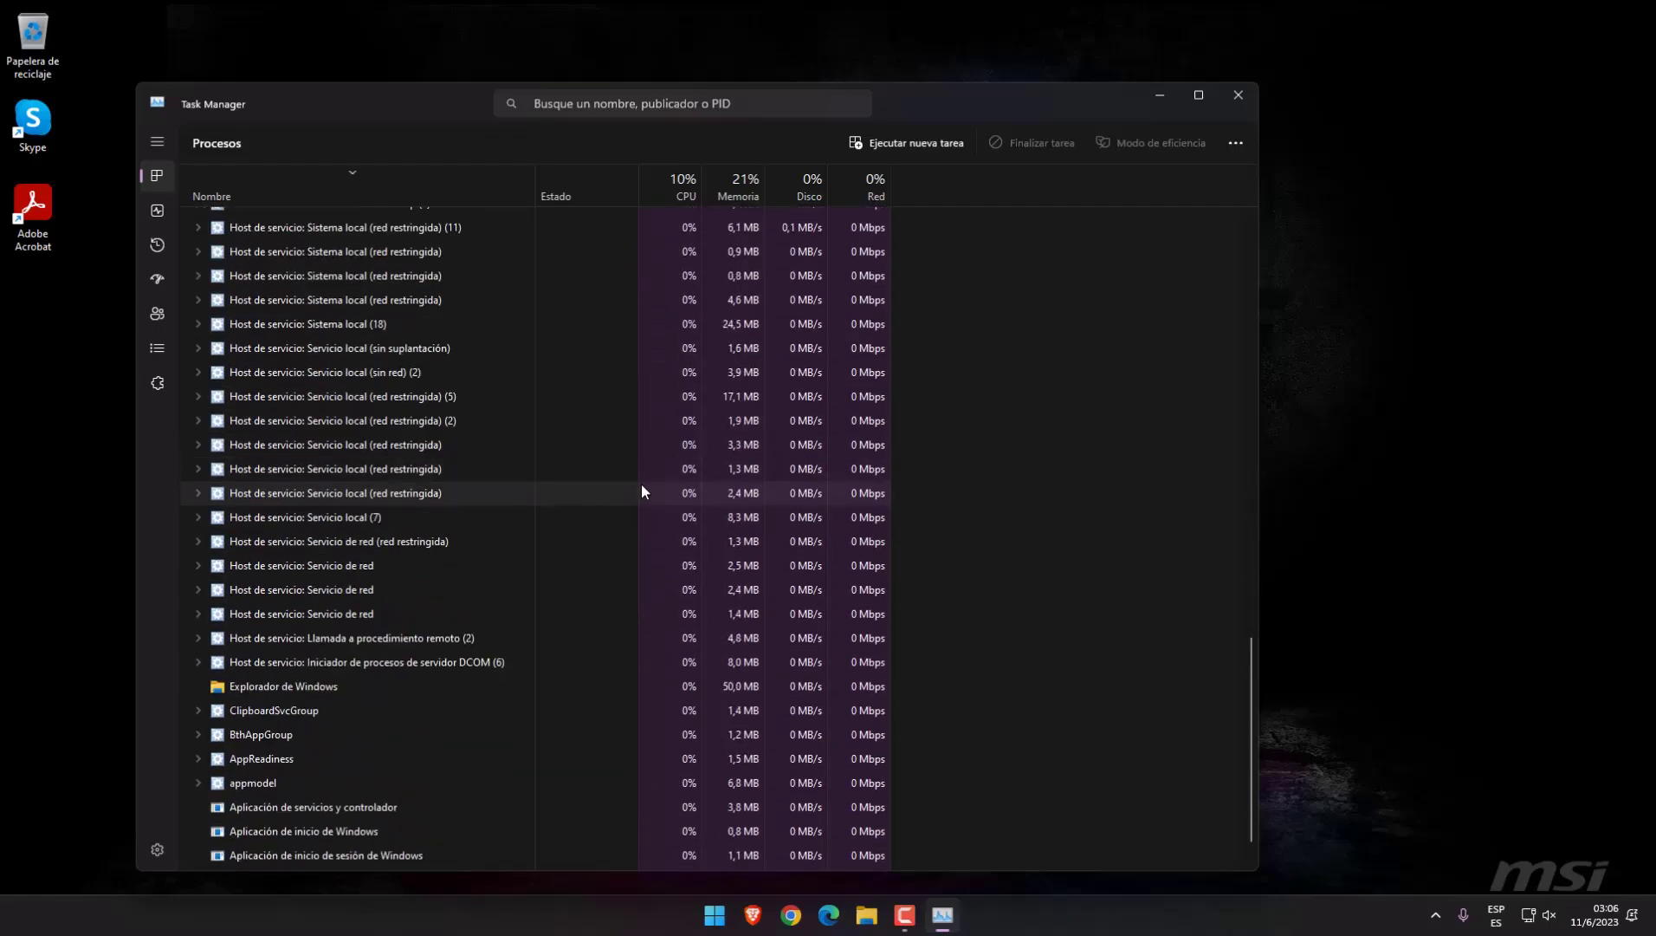
{"action": "left_click", "coordinate": [1240, 95]}
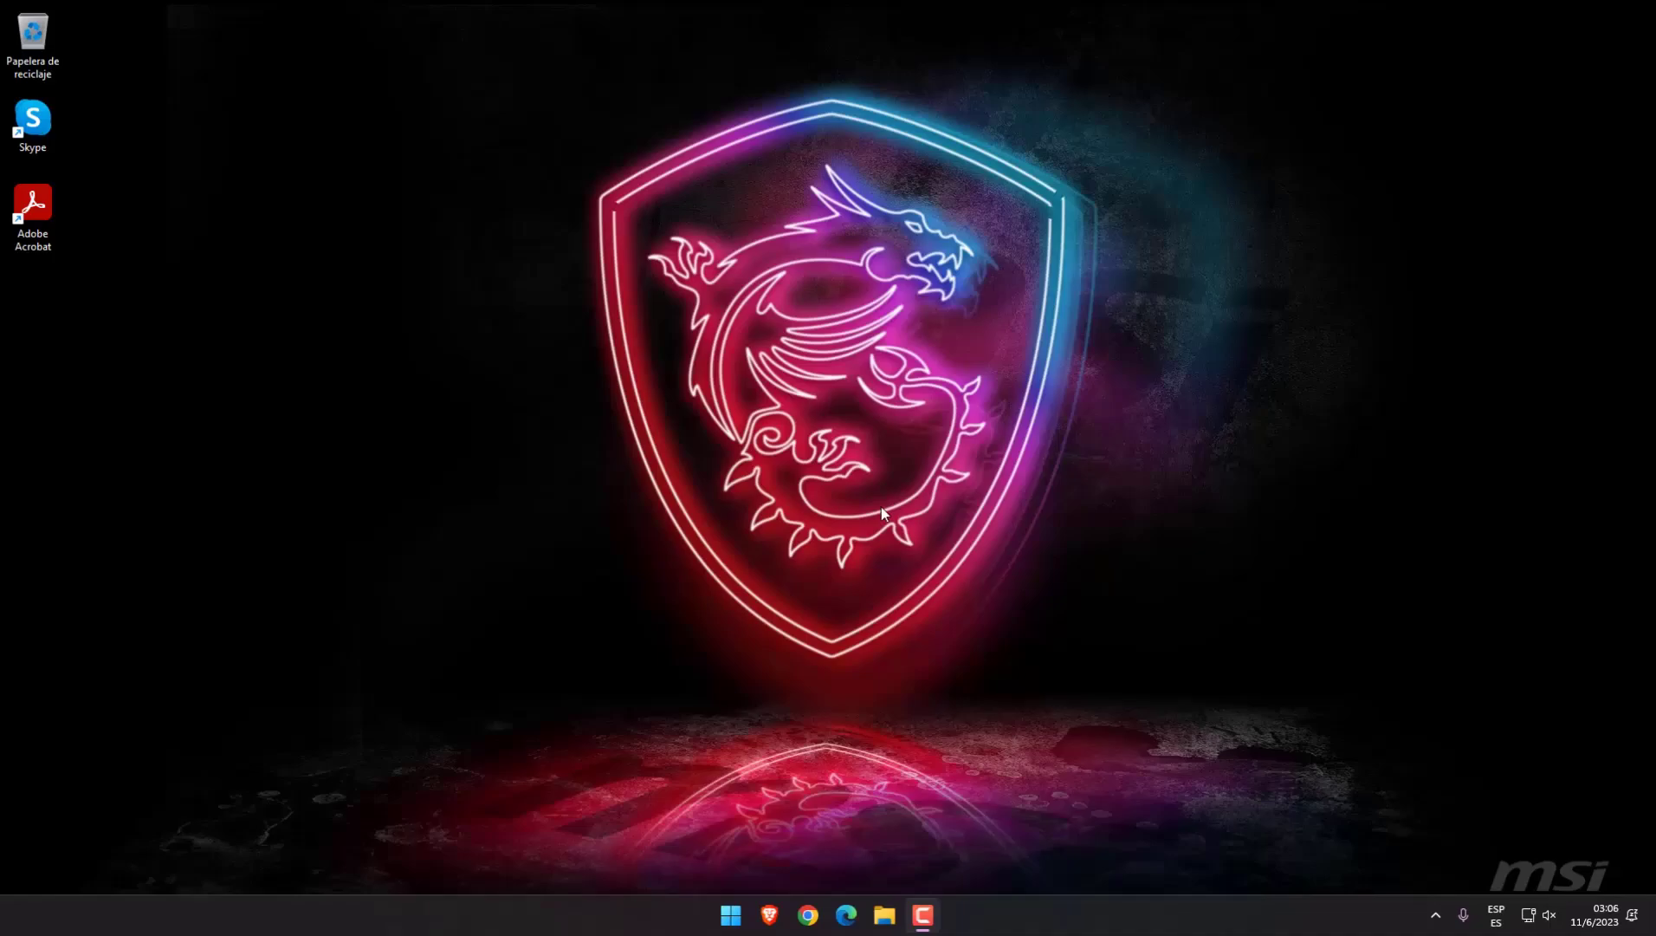
- Open Task Manager again from the desktop
{"action": "key", "text": "ctrl+shift+Escape"}
{"action": "key", "text": "ctrl+shift+Escape"}
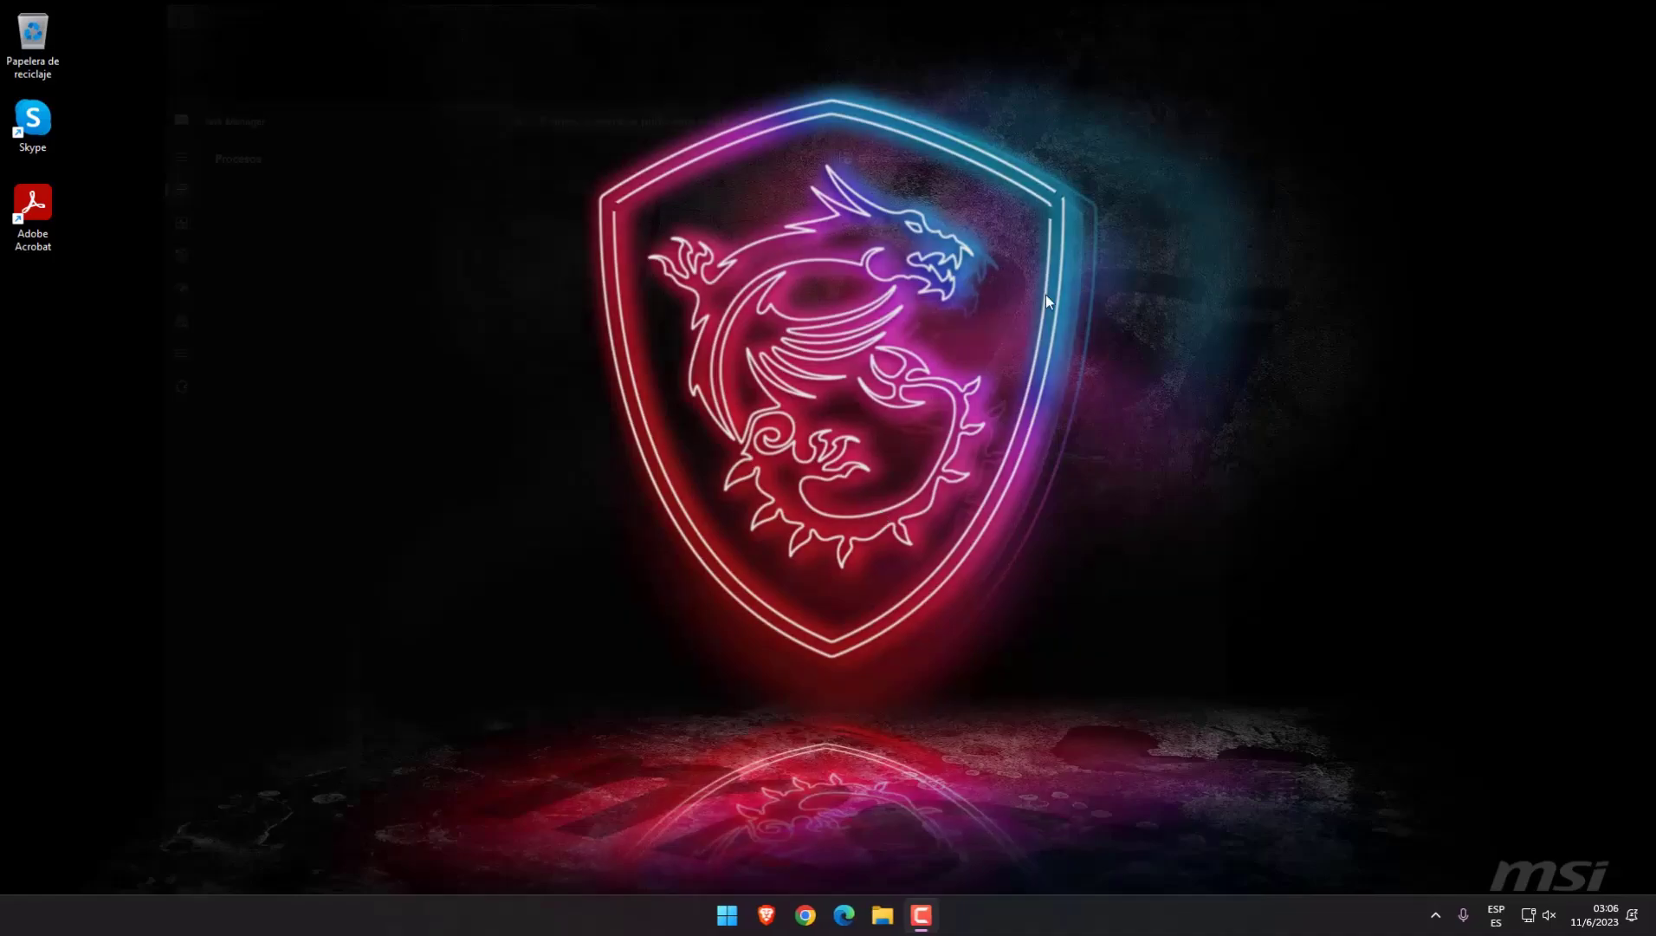